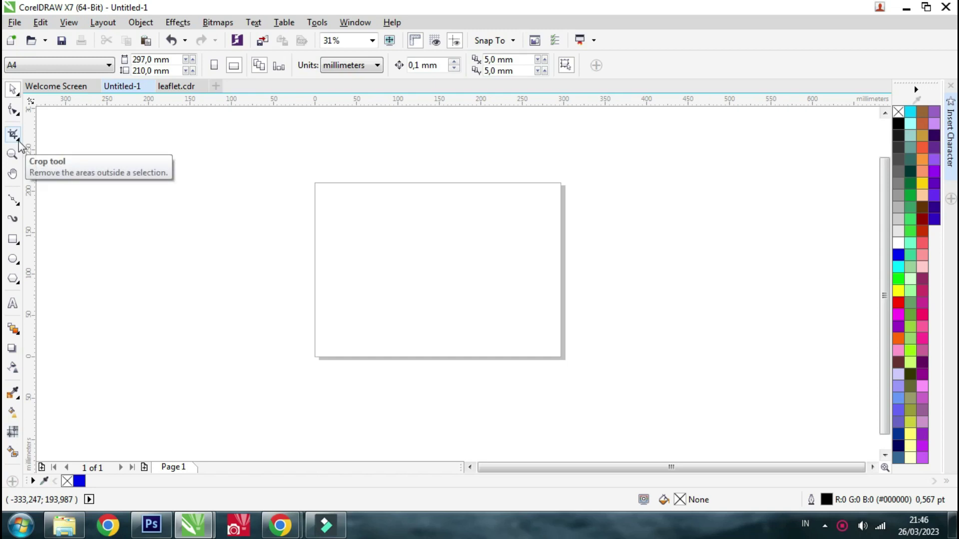
pyautogui.click(18, 141)
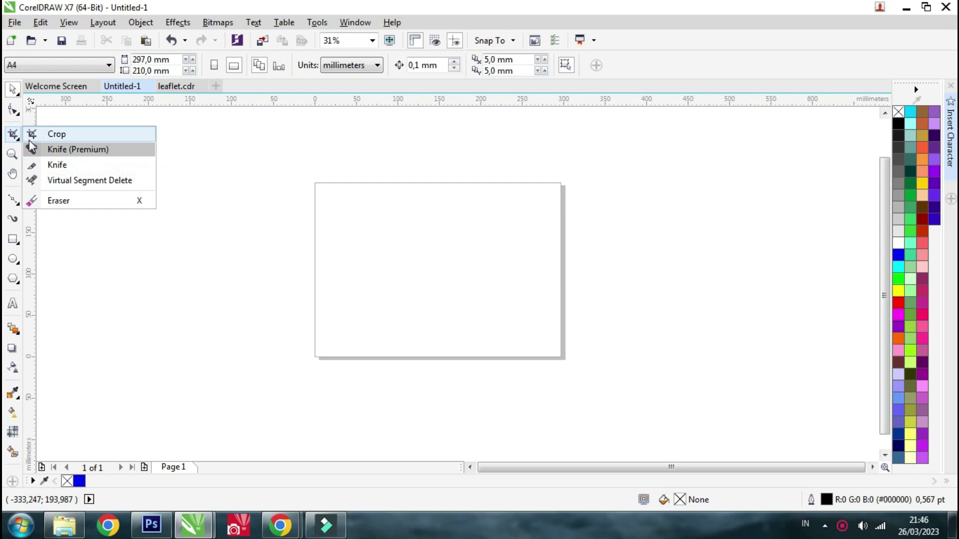
pyautogui.click(64, 136)
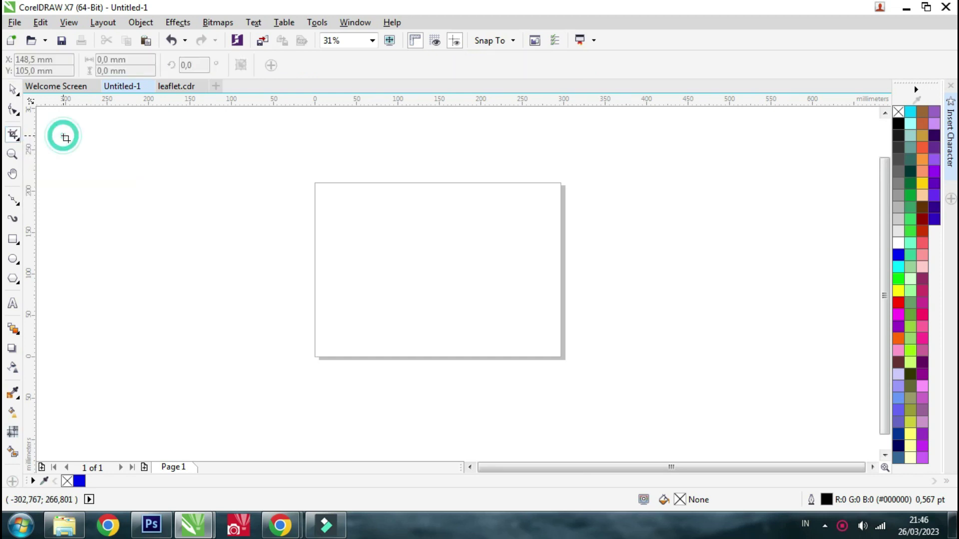
pyautogui.click(13, 90)
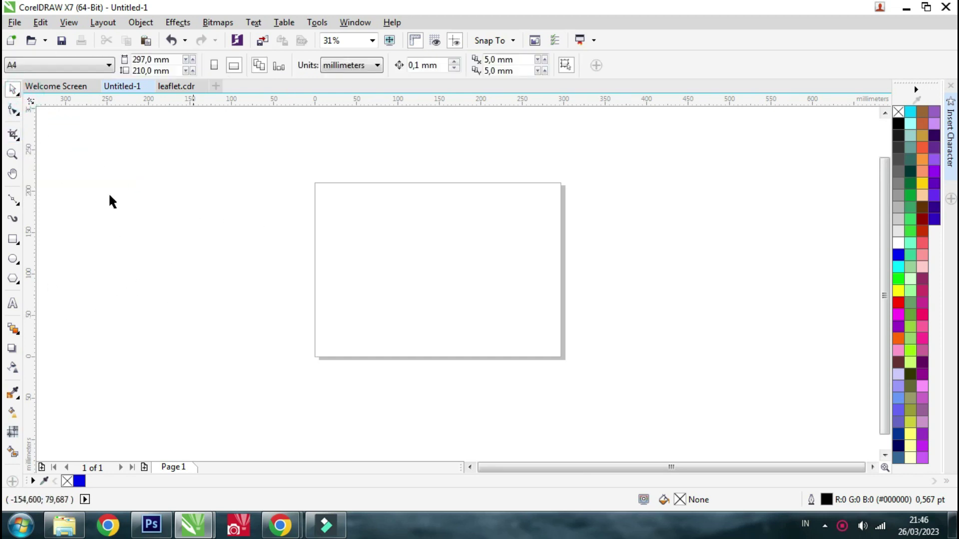
# Draw a rectangle about 84 by 80 mm in the upper-left part of the page and fill it dark red.
pyautogui.click(12, 240)
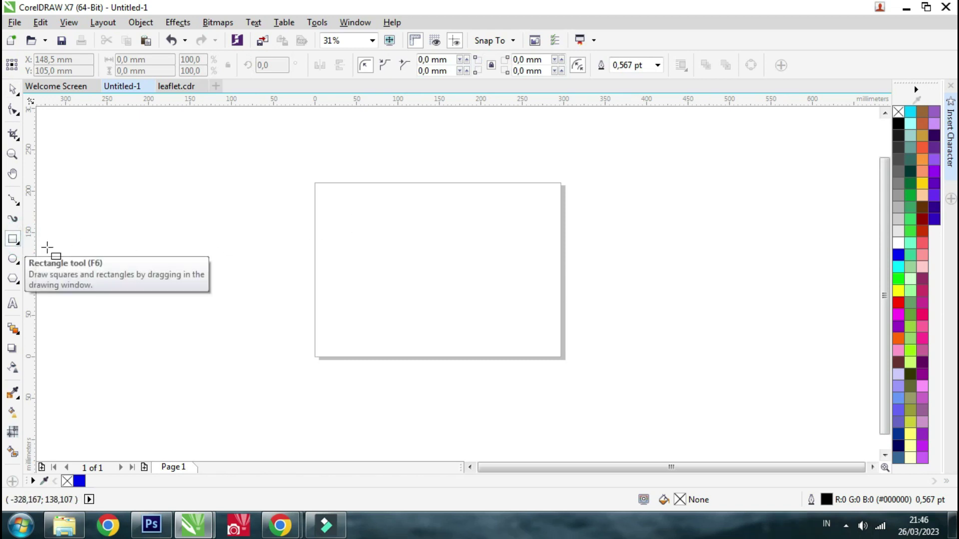
pyautogui.moveTo(325, 203); pyautogui.dragTo(395, 271)
pyautogui.click(13, 88)
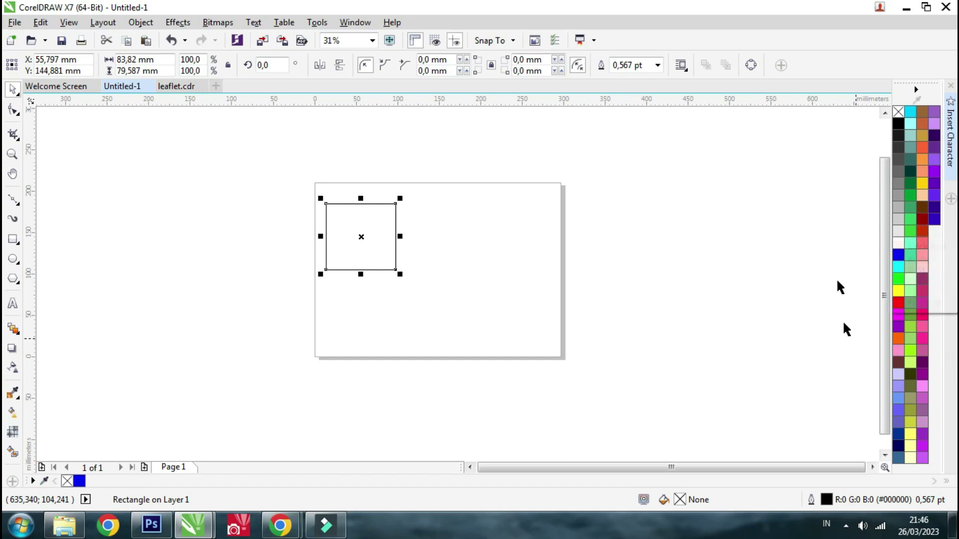
pyautogui.click(922, 220)
pyautogui.click(54, 250)
# Draw a circle about 71 mm across beside the red square and a triangle about 75 by 65 mm beside the circle.
pyautogui.click(12, 258)
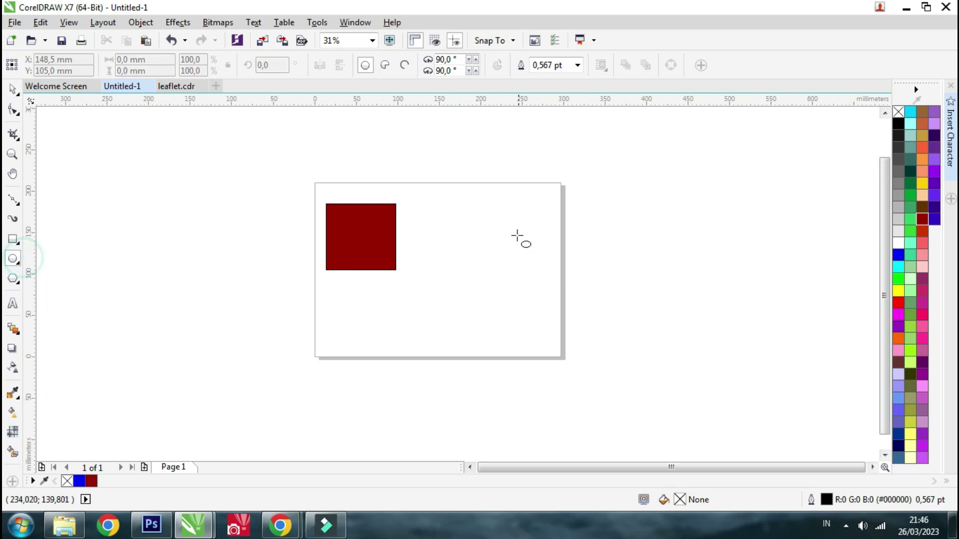
pyautogui.moveTo(410, 210); pyautogui.dragTo(465, 270)
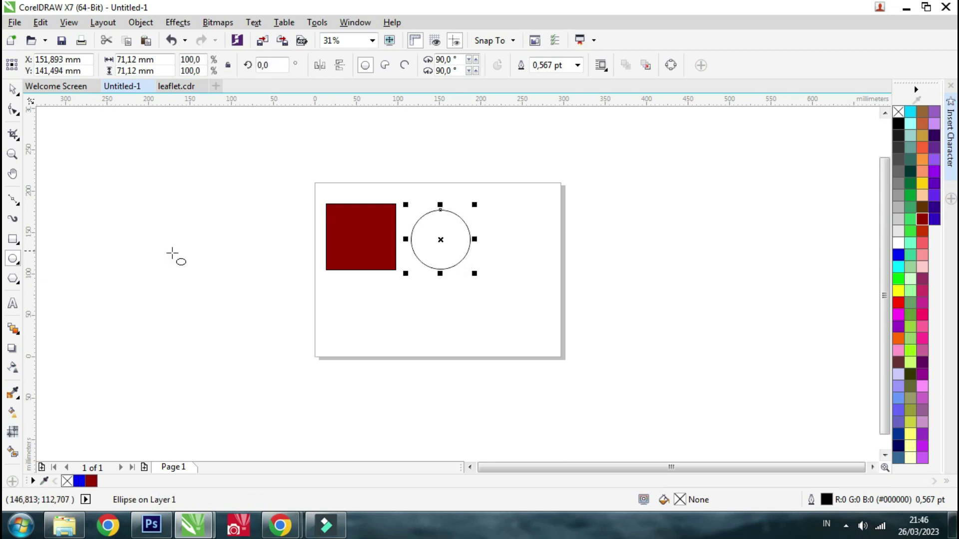
pyautogui.click(12, 278)
pyautogui.moveTo(506, 213); pyautogui.dragTo(576, 271)
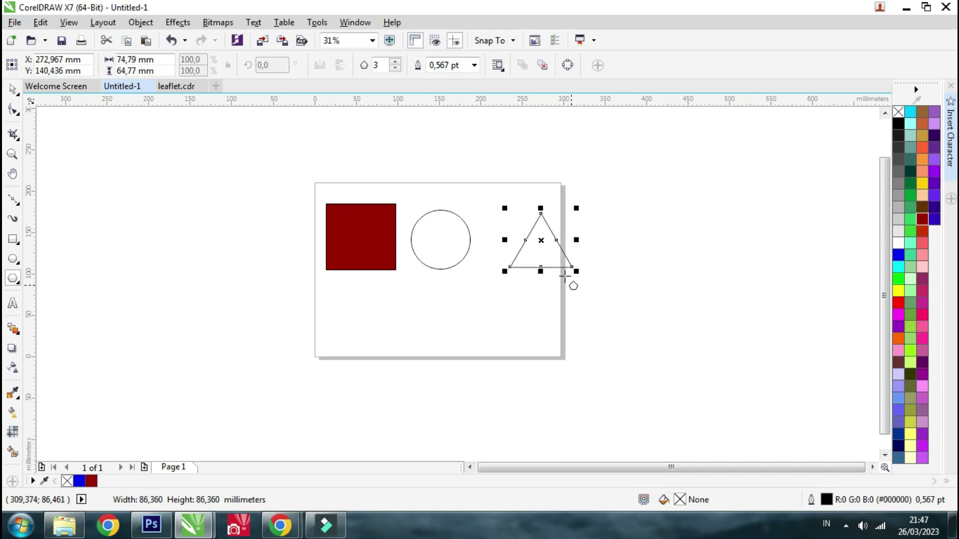
pyautogui.moveTo(543, 241); pyautogui.dragTo(518, 240)
pyautogui.click(14, 89)
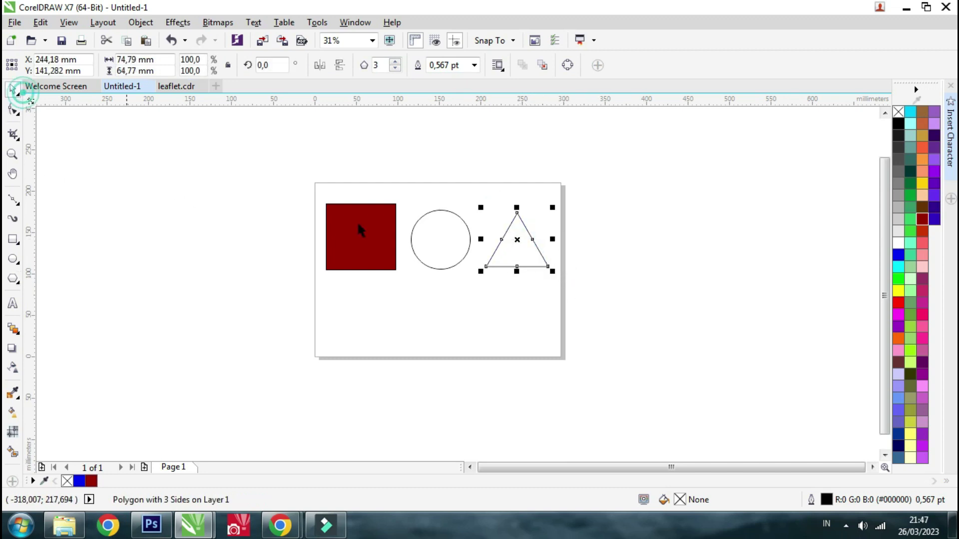
# Fill the triangle with pinkish red and the circle with orange.
pyautogui.click(922, 315)
pyautogui.click(668, 268)
pyautogui.click(469, 235)
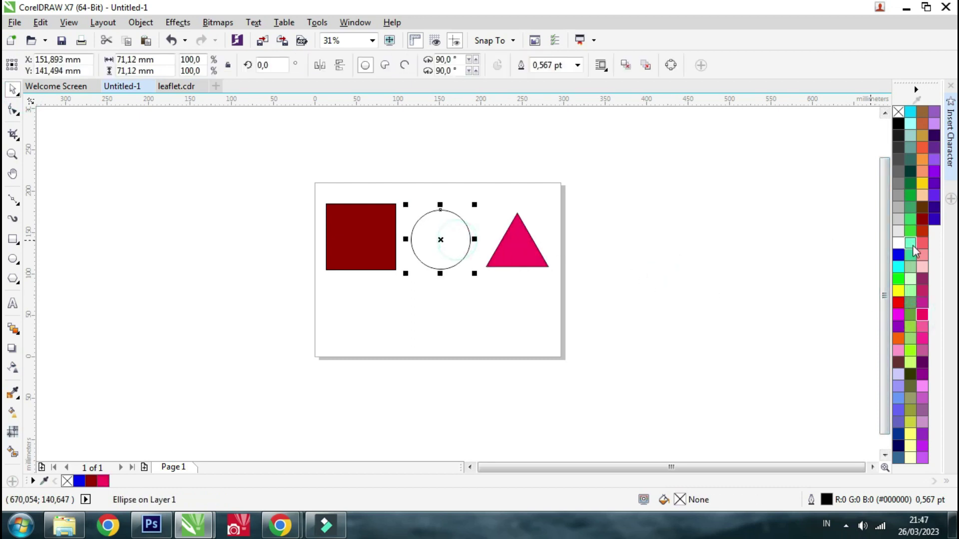
pyautogui.click(897, 340)
pyautogui.click(676, 271)
pyautogui.moveTo(260, 147); pyautogui.dragTo(638, 287)
pyautogui.click(79, 144)
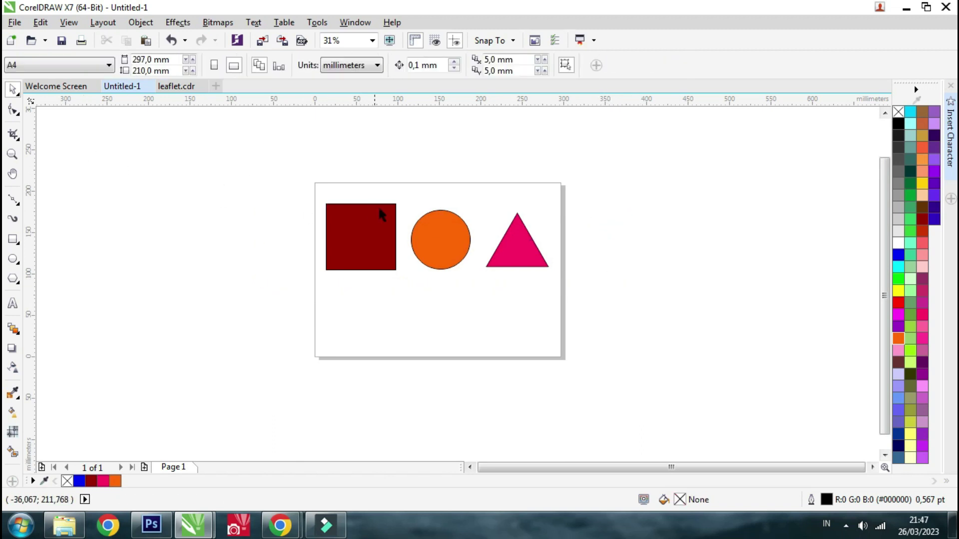
# With nothing selected, crop the drawing to an area about 109 by 55 mm across the dark red square, and undo the crop.
pyautogui.click(17, 138)
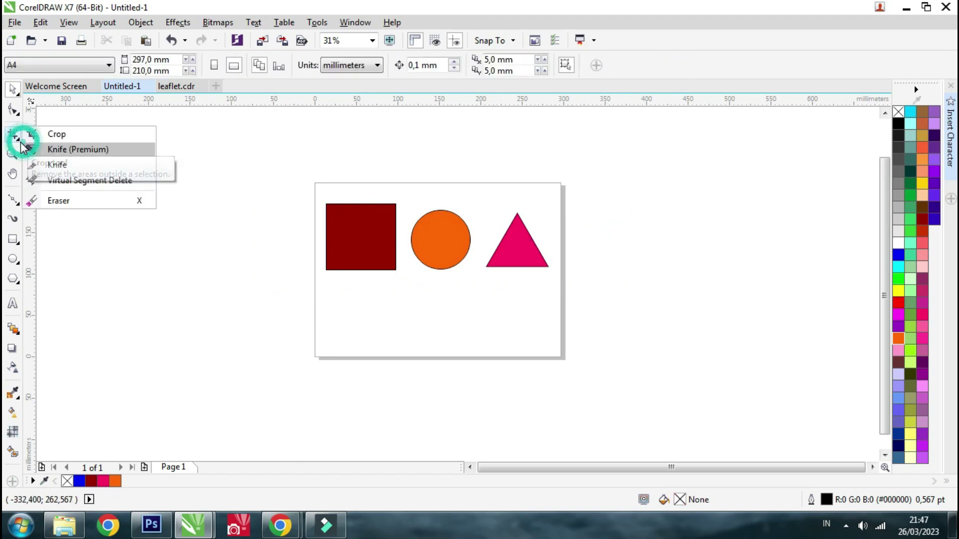
pyautogui.click(70, 139)
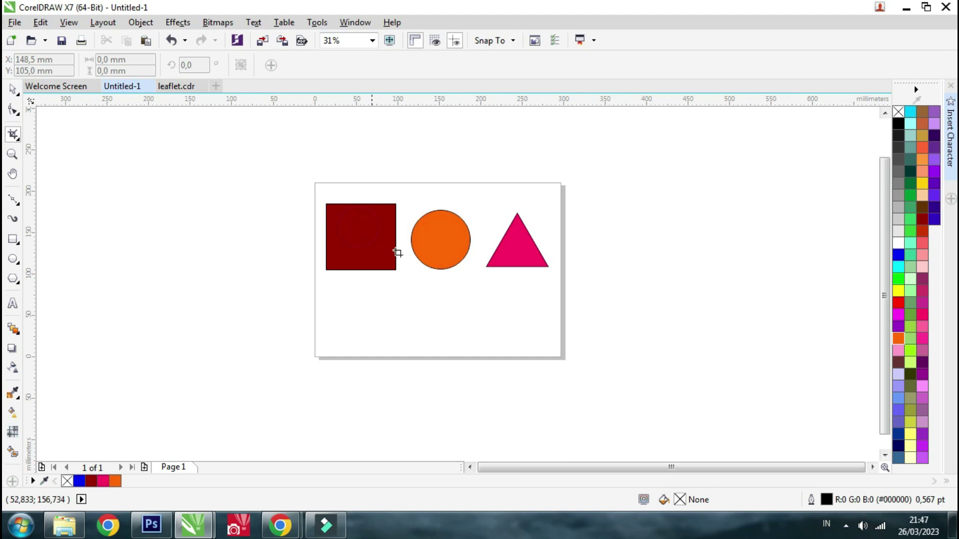
pyautogui.click(315, 213)
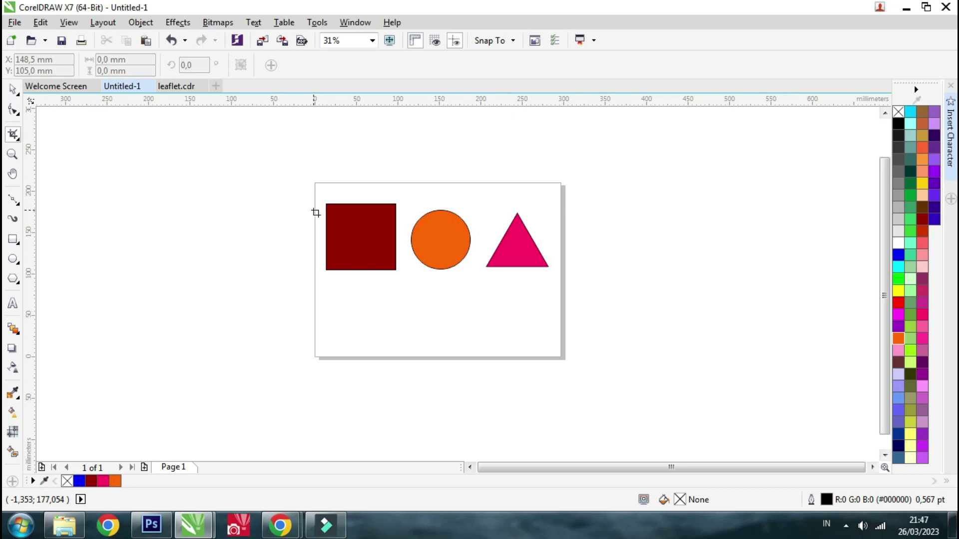
pyautogui.moveTo(315, 214); pyautogui.dragTo(404, 255)
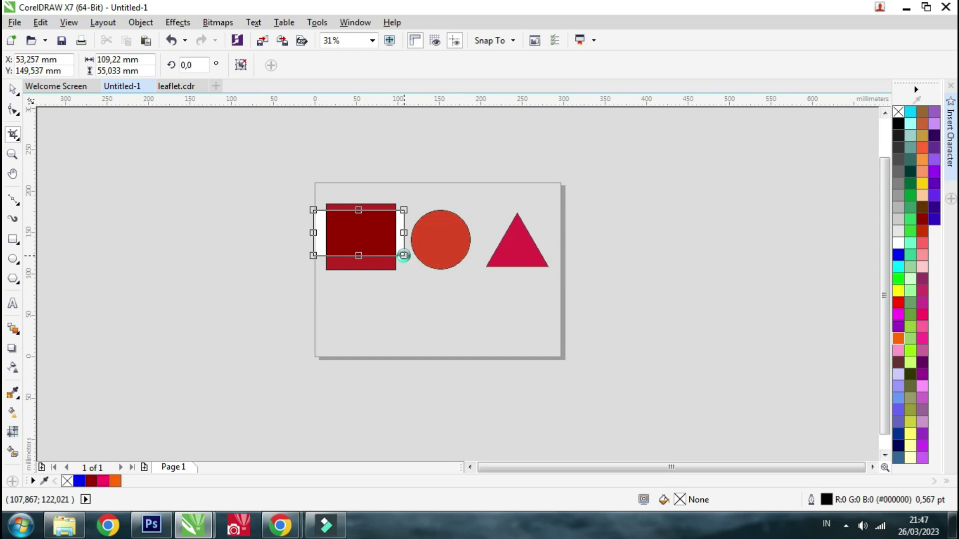
pyautogui.press('Return')
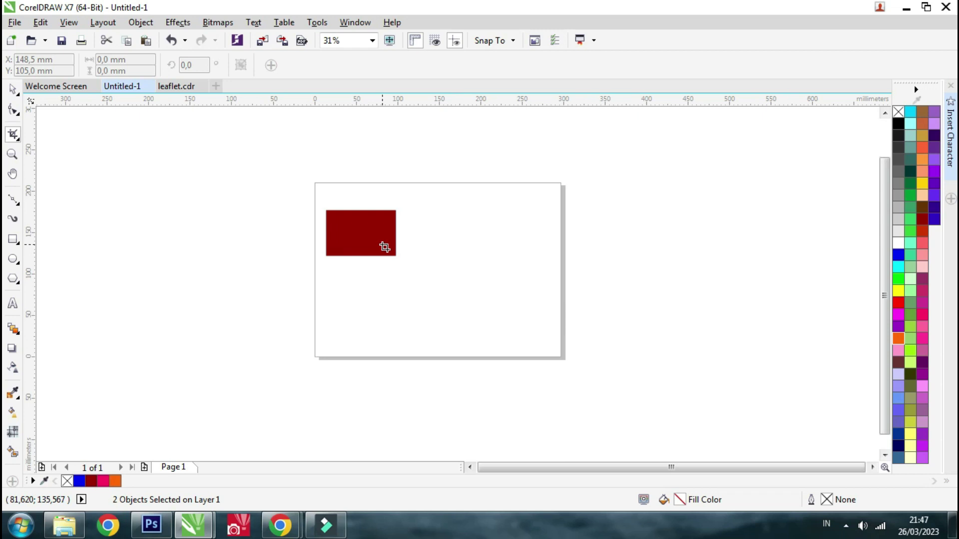
pyautogui.hotkey('ctrl', 'z')
pyautogui.click(12, 89)
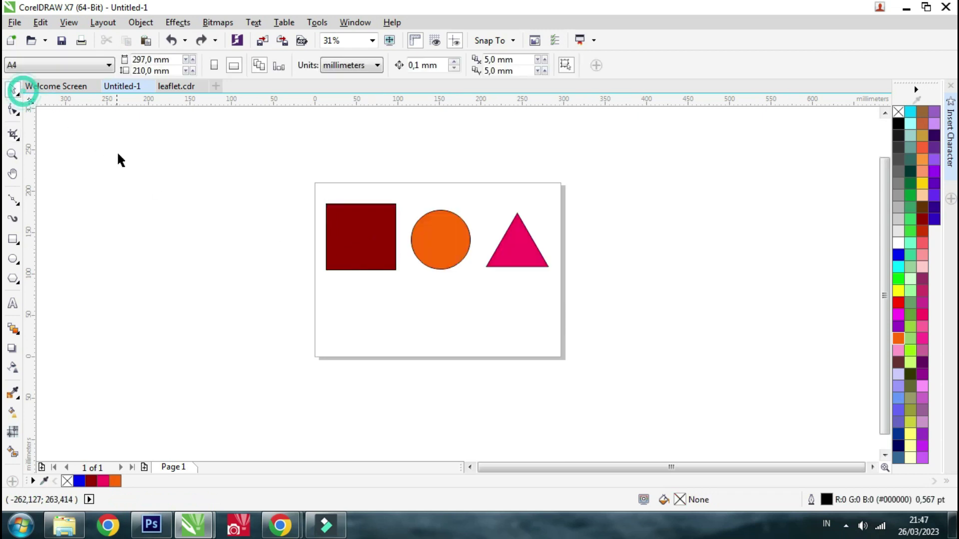
# Select only the dark red square and crop it twice, with frames about 129 by 58 mm and about 75 by 45 mm.
pyautogui.click(389, 240)
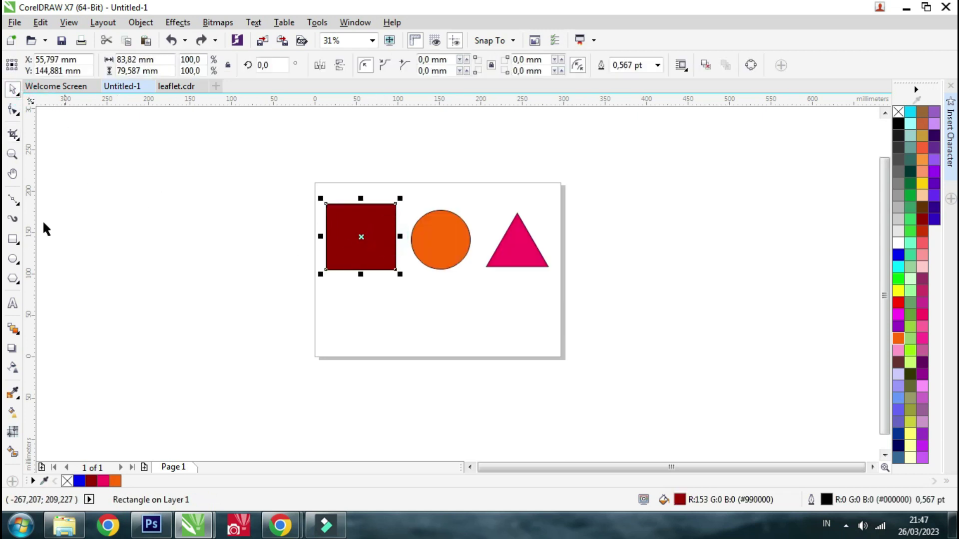
pyautogui.click(15, 136)
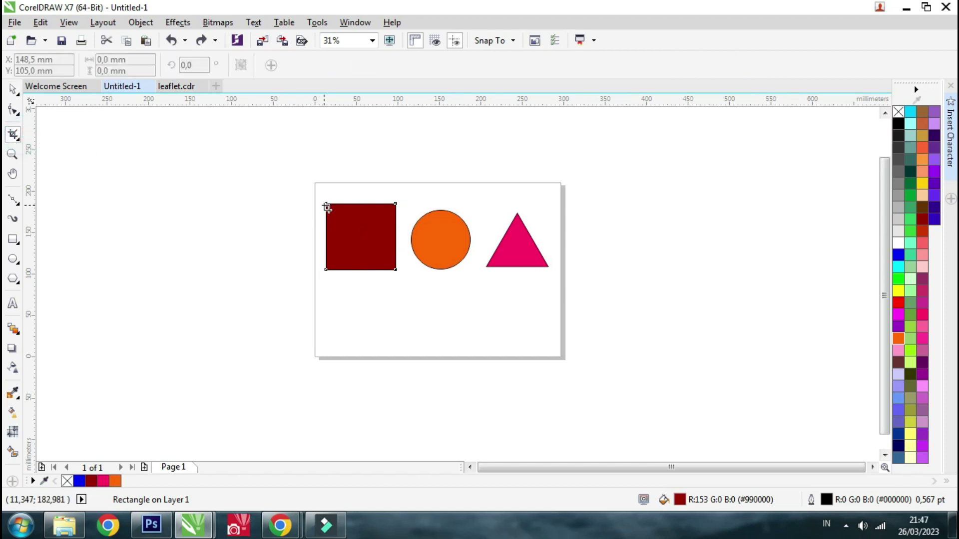
pyautogui.scroll(2, 326, 208)
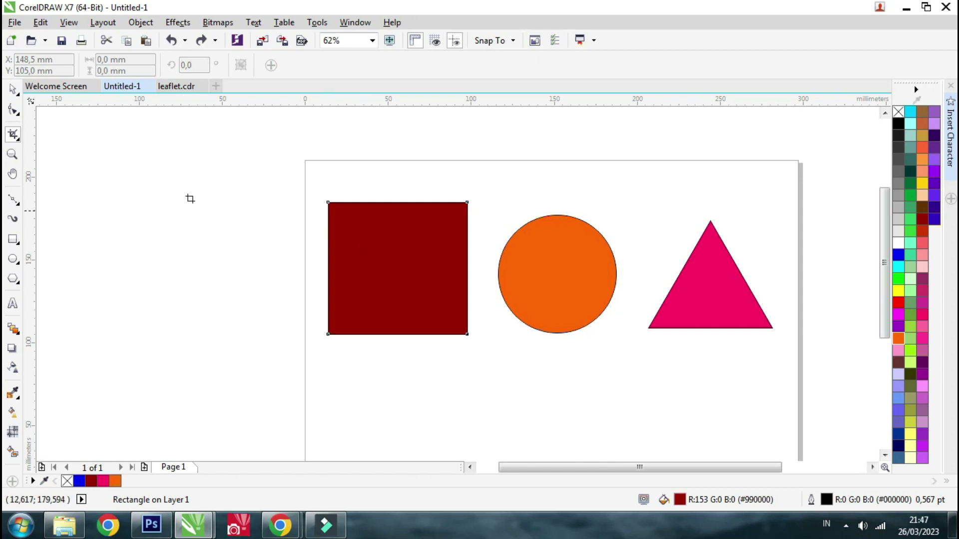
pyautogui.click(13, 90)
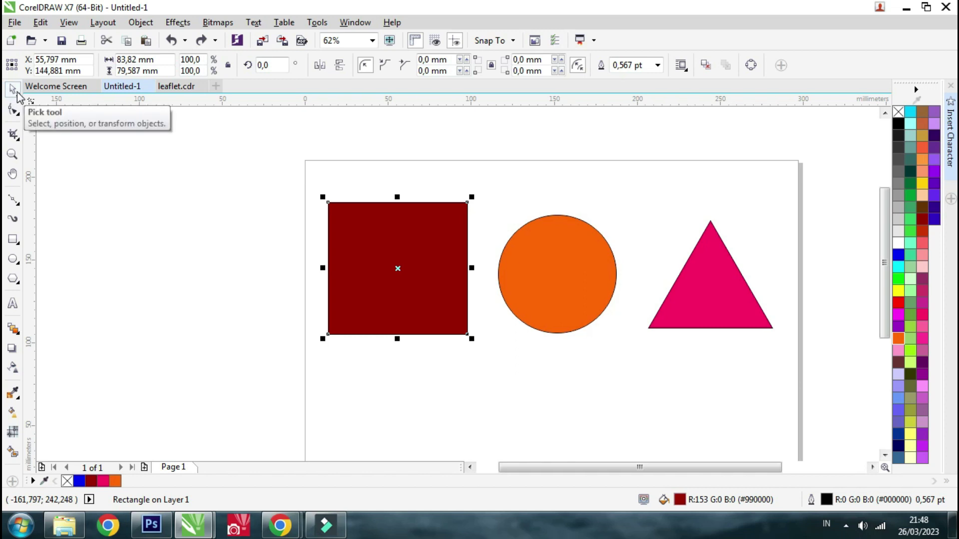
pyautogui.click(13, 136)
pyautogui.moveTo(265, 207); pyautogui.dragTo(478, 303)
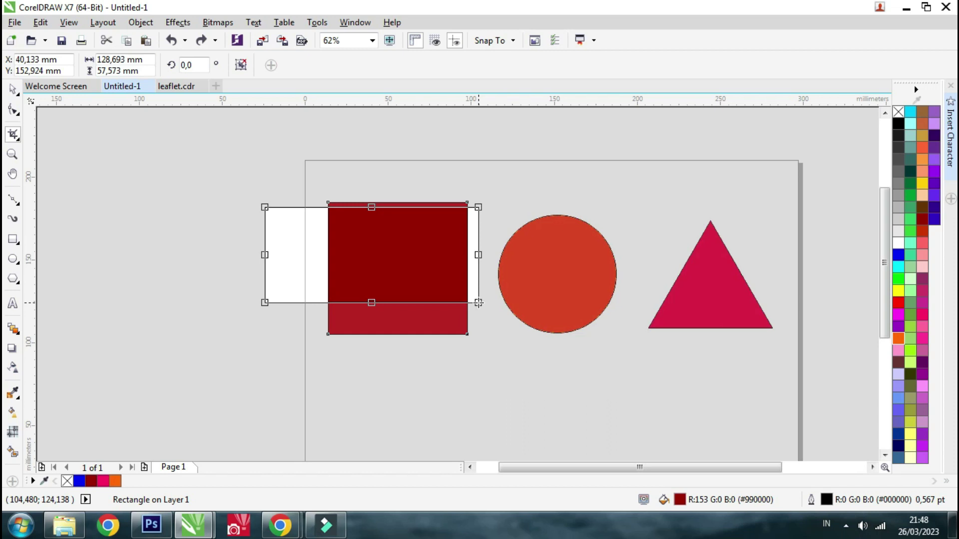
pyautogui.press('Return')
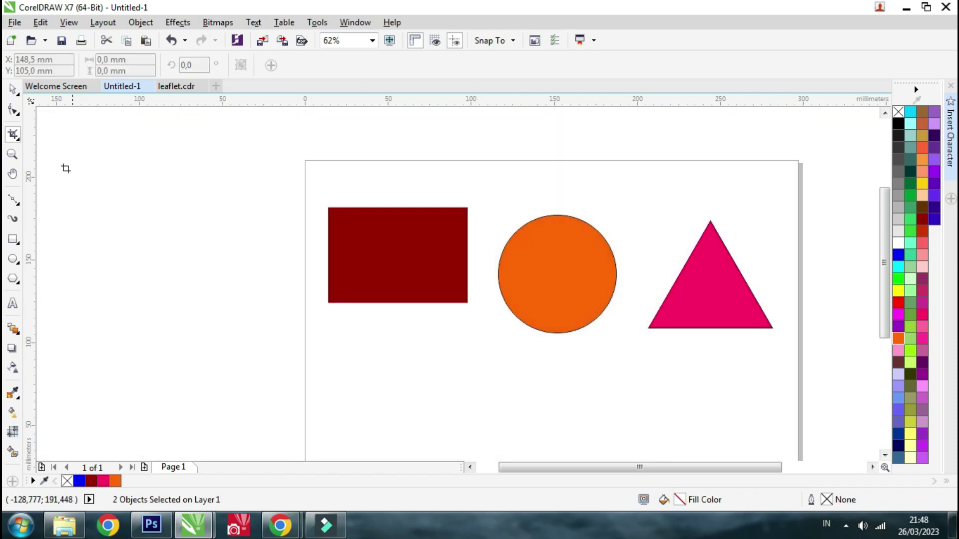
pyautogui.moveTo(299, 214); pyautogui.dragTo(423, 288)
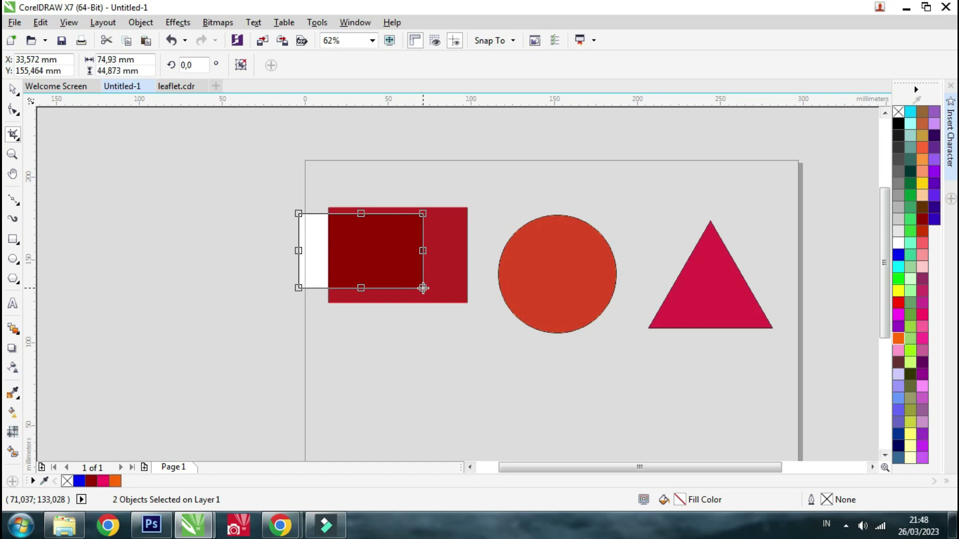
pyautogui.press('Return')
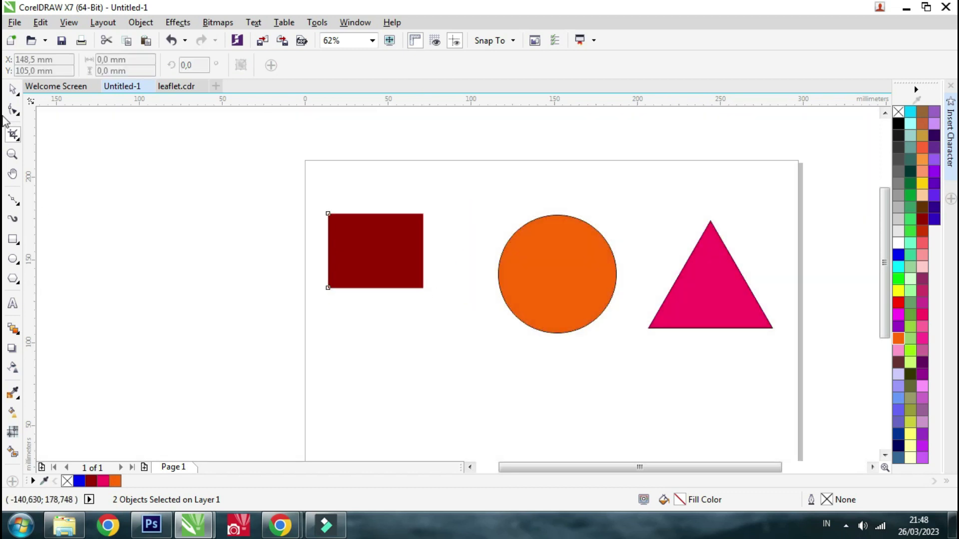
# Undo both crops of the dark red square and deselect it.
pyautogui.scroll(-2, 257, 238)
pyautogui.hotkey('ctrl', 'z')
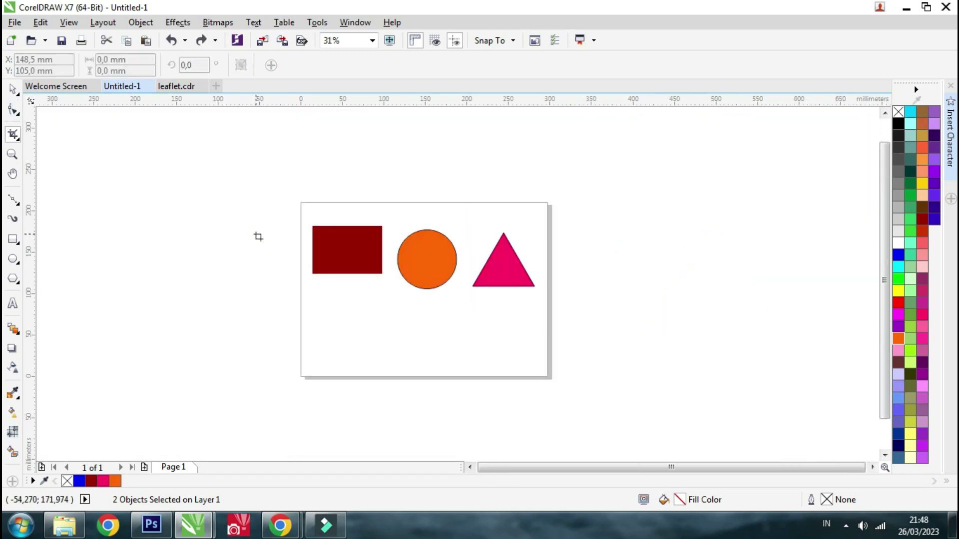
pyautogui.hotkey('ctrl', 'z')
pyautogui.click(13, 91)
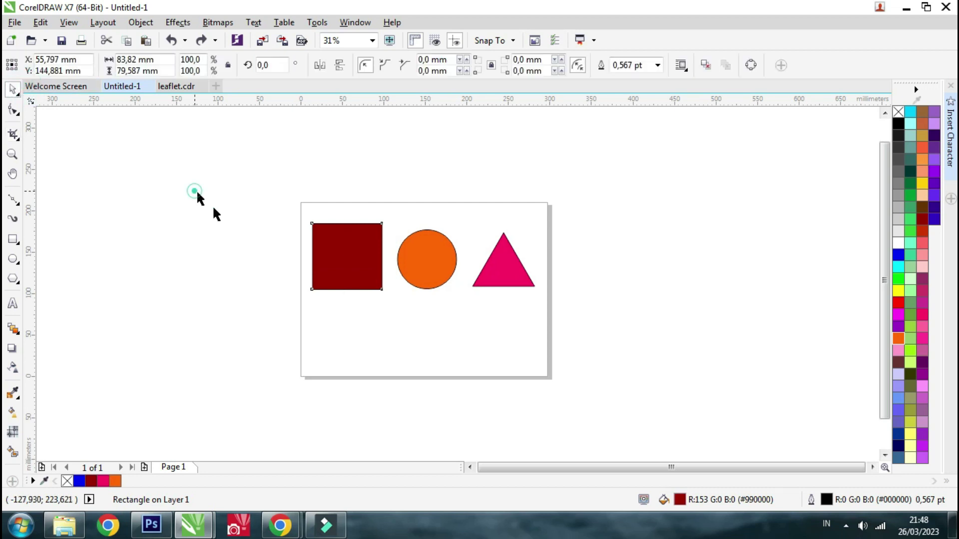
pyautogui.click(197, 195)
# Select the dark red square and the orange circle and crop both to a band about 224 by 55 mm.
pyautogui.moveTo(214, 173); pyautogui.dragTo(472, 346)
pyautogui.moveTo(229, 171); pyautogui.dragTo(473, 343)
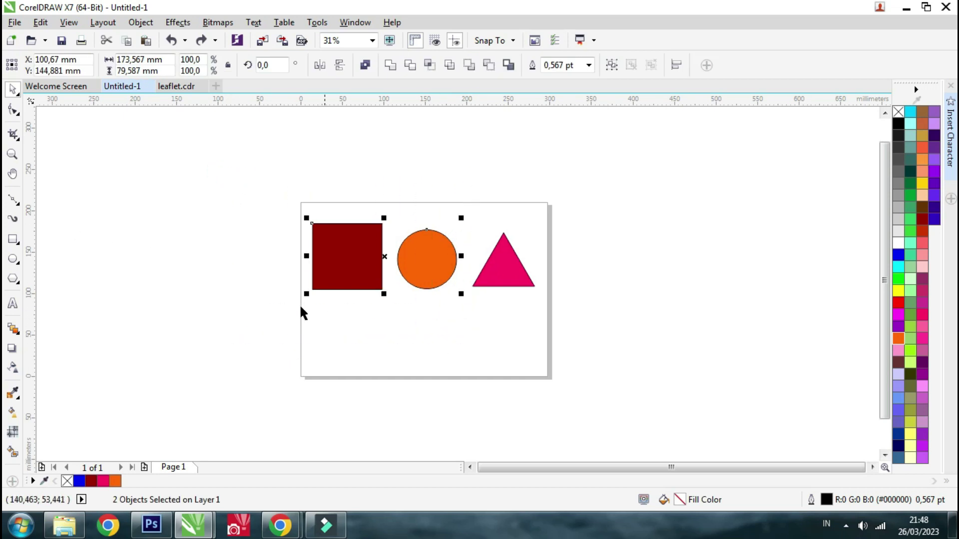
pyautogui.click(12, 135)
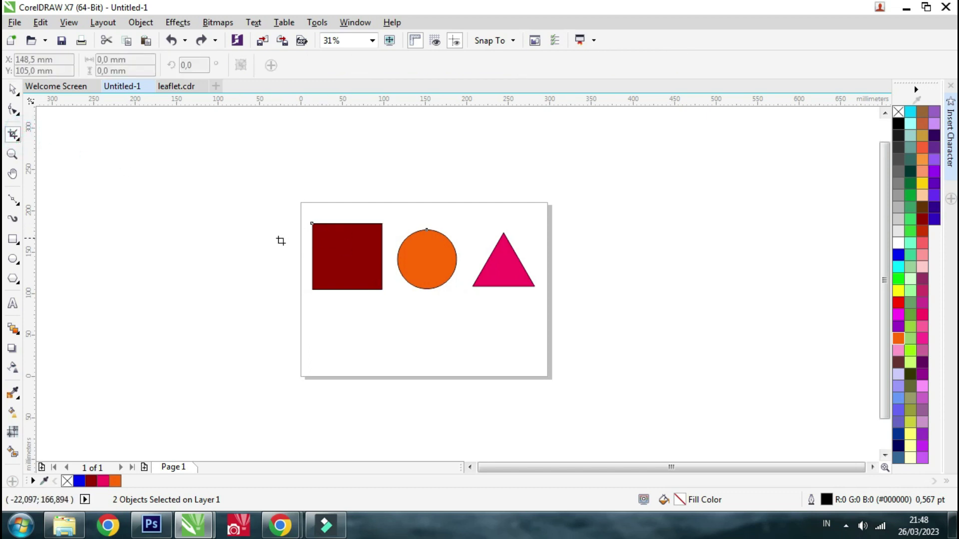
pyautogui.moveTo(280, 237); pyautogui.dragTo(463, 281)
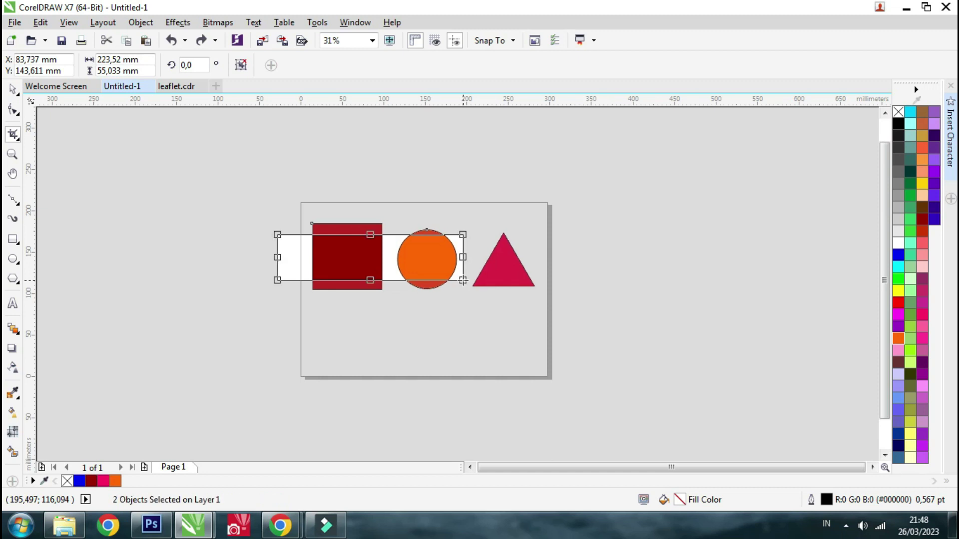
pyautogui.press('Return')
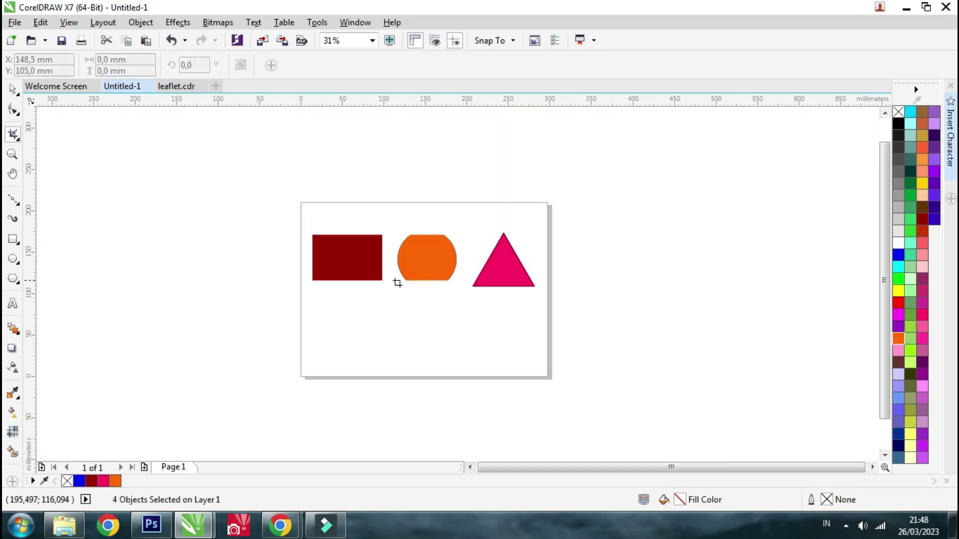
# Check the cropped edges of the square and circle up close, and undo the crop.
pyautogui.scroll(1, 424, 258)
pyautogui.scroll(1, 462, 217)
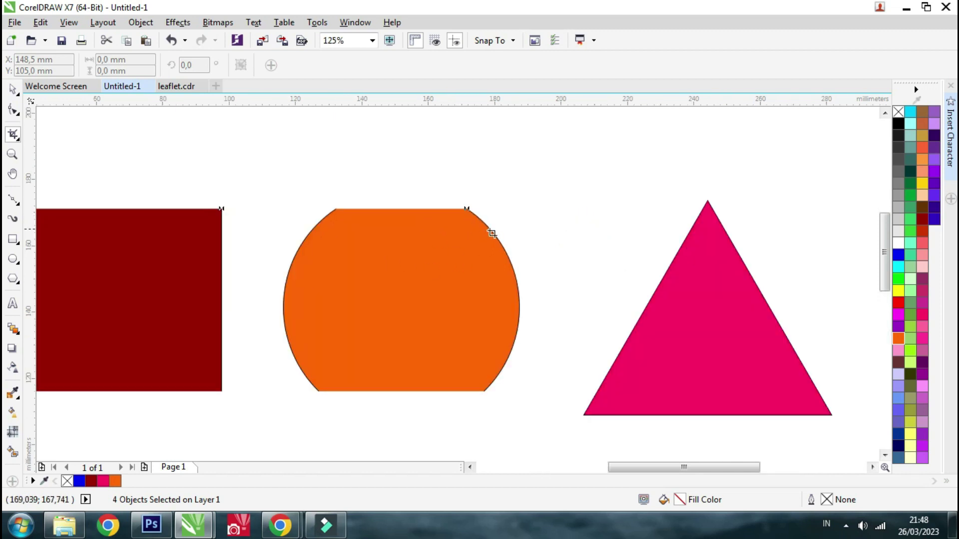
pyautogui.scroll(-1, 474, 221)
pyautogui.click(13, 90)
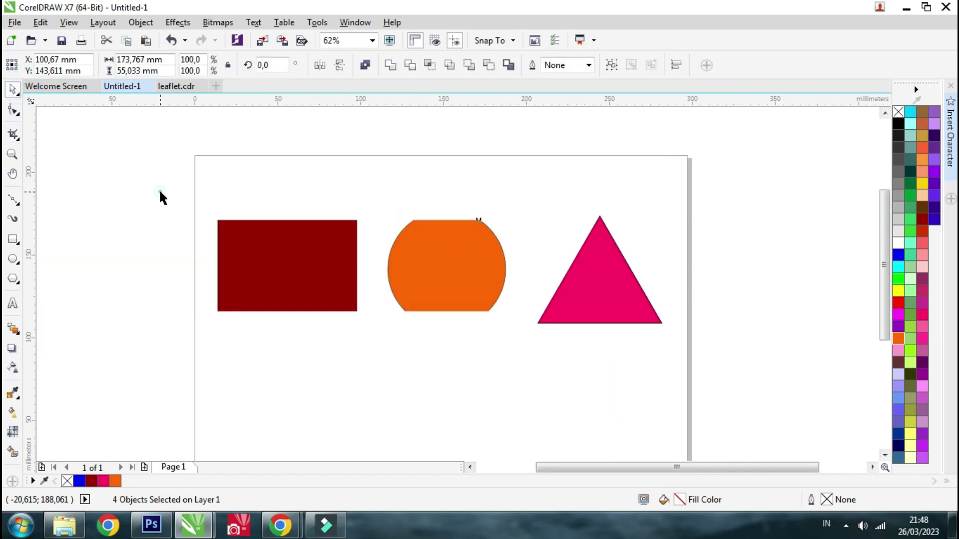
pyautogui.click(160, 196)
pyautogui.scroll(-1, 421, 252)
pyautogui.click(471, 265)
pyautogui.moveTo(234, 217); pyautogui.dragTo(264, 215)
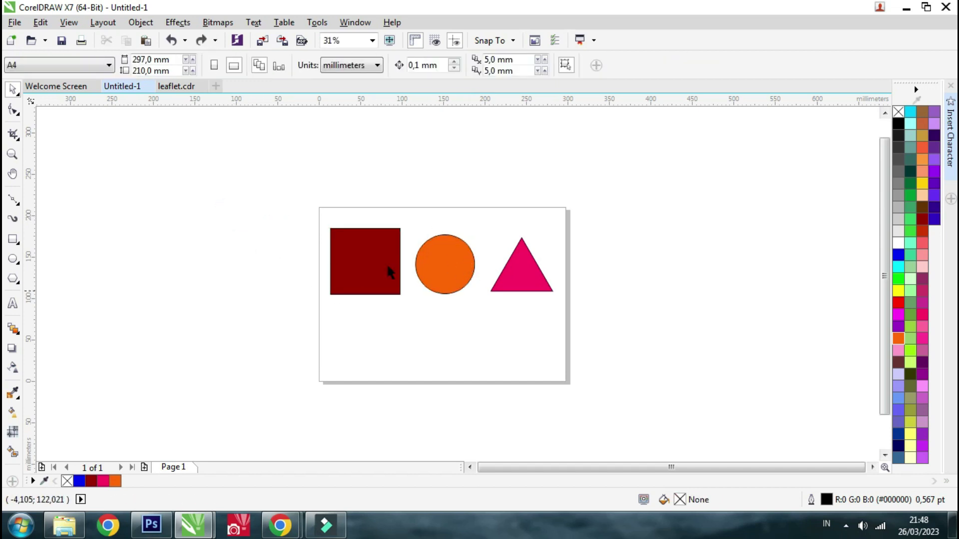
# Select the dark red square, orange circle and pink triangle together and crop all three to a band about 57 mm high.
pyautogui.moveTo(276, 179); pyautogui.dragTo(621, 342)
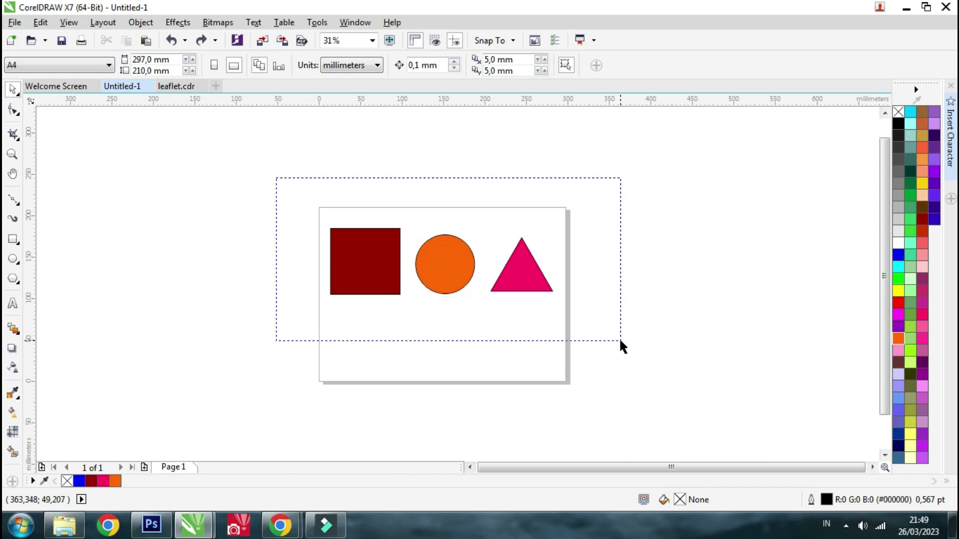
pyautogui.moveTo(620, 341); pyautogui.dragTo(619, 342)
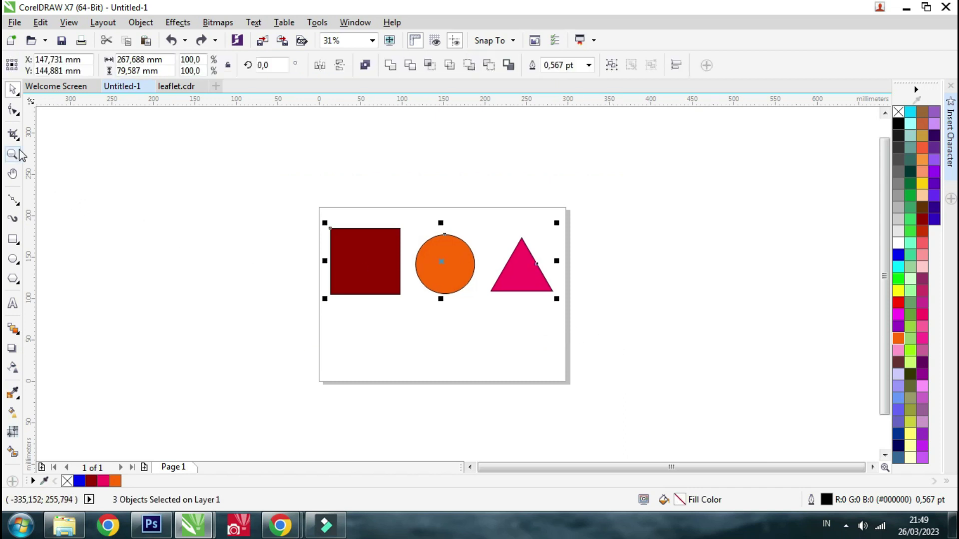
pyautogui.moveTo(263, 189); pyautogui.dragTo(619, 342)
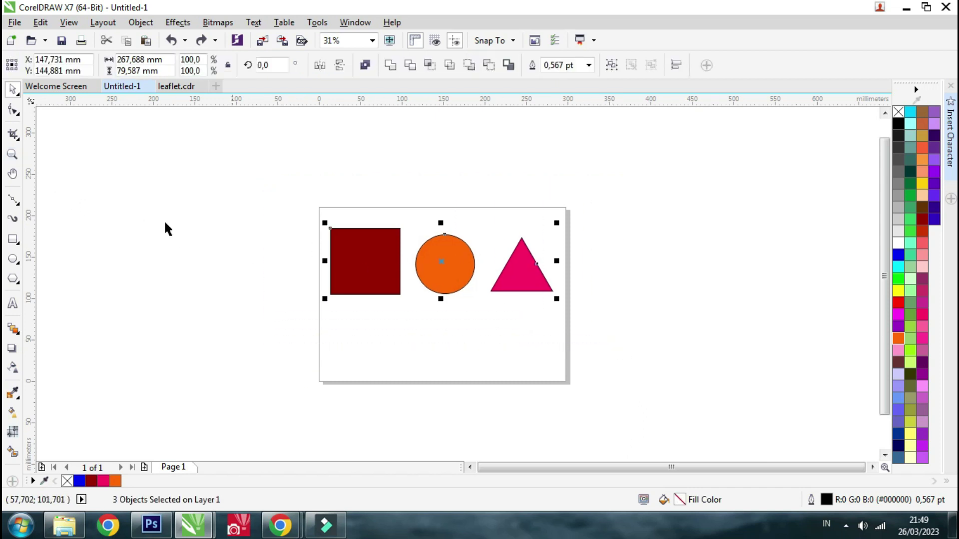
pyautogui.click(14, 139)
pyautogui.moveTo(267, 232); pyautogui.dragTo(571, 279)
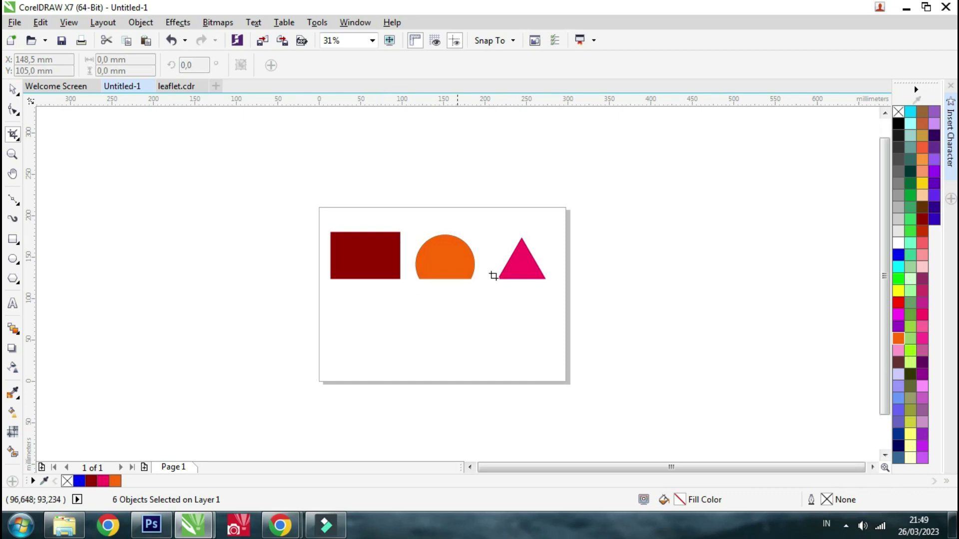
pyautogui.scroll(2, 429, 245)
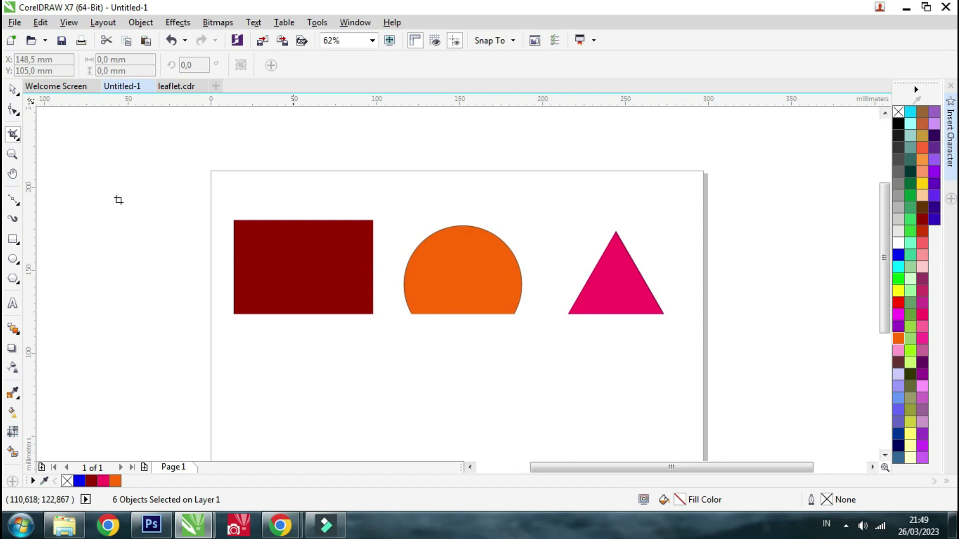
pyautogui.click(12, 90)
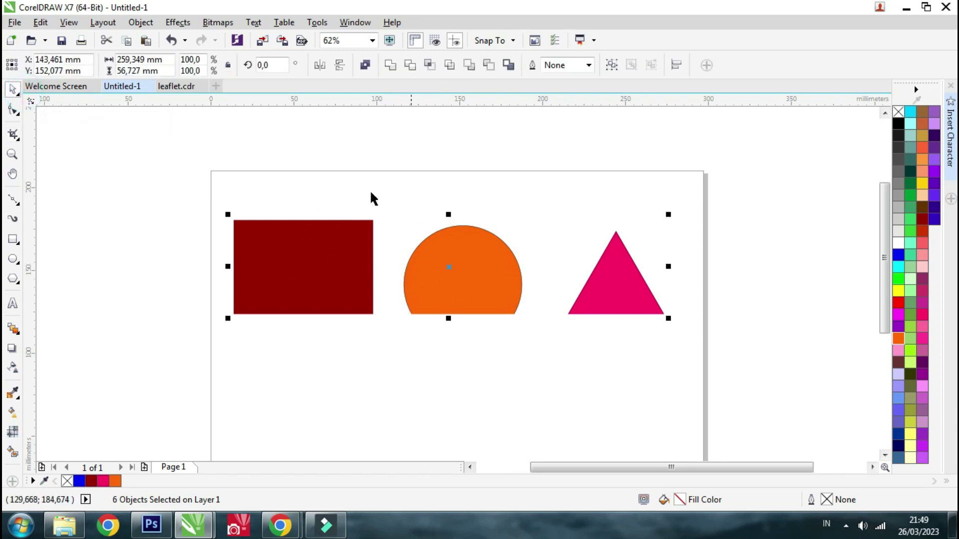
pyautogui.scroll(-2, 412, 229)
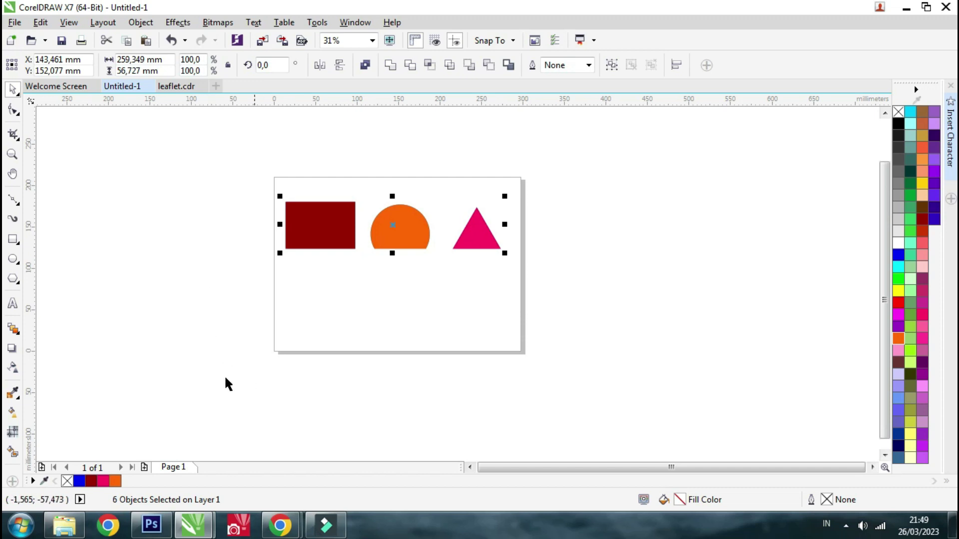
# Bring the decorated tree image in from the file explorer, scale it to about 172 by 290 mm and place it left of the page.
pyautogui.click(63, 525)
pyautogui.moveTo(299, 159); pyautogui.dragTo(149, 209)
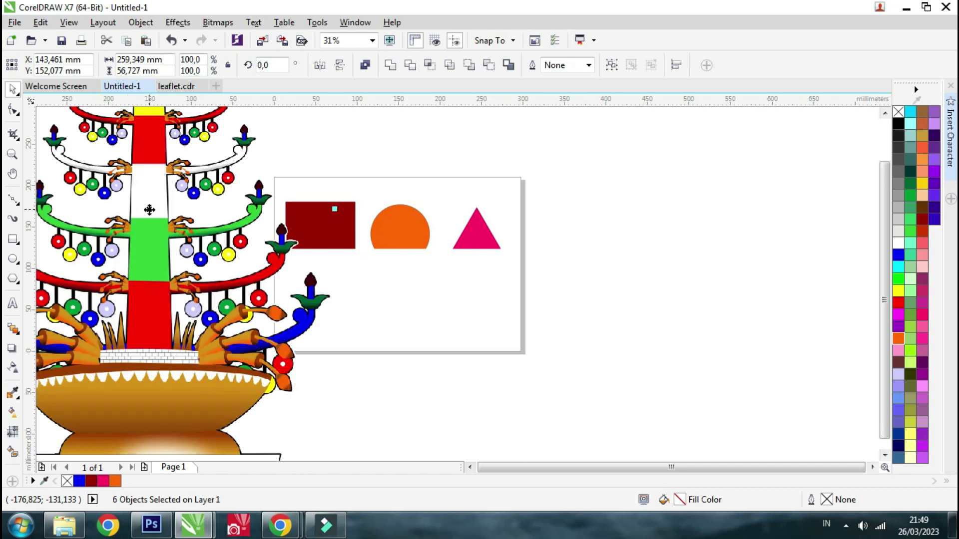
pyautogui.scroll(-2, 223, 317)
pyautogui.moveTo(277, 119); pyautogui.dragTo(167, 299)
pyautogui.moveTo(138, 384); pyautogui.dragTo(211, 319)
pyautogui.scroll(2, 210, 318)
pyautogui.scroll(-2, 252, 297)
pyautogui.scroll(2, 364, 253)
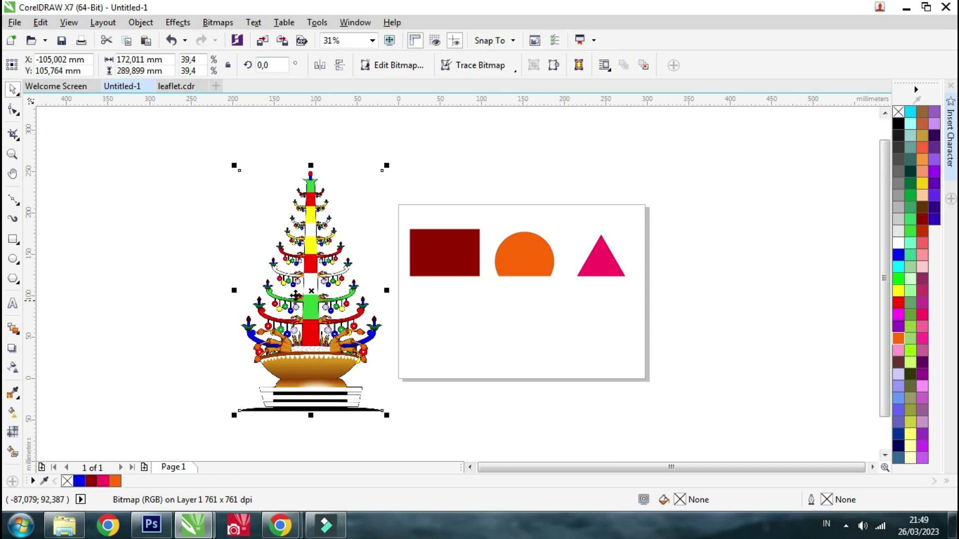
# Crop the base off the tree image with a frame of about 206 by 269 mm, undo the crop and deselect the image.
pyautogui.click(13, 134)
pyautogui.moveTo(213, 228); pyautogui.dragTo(400, 385)
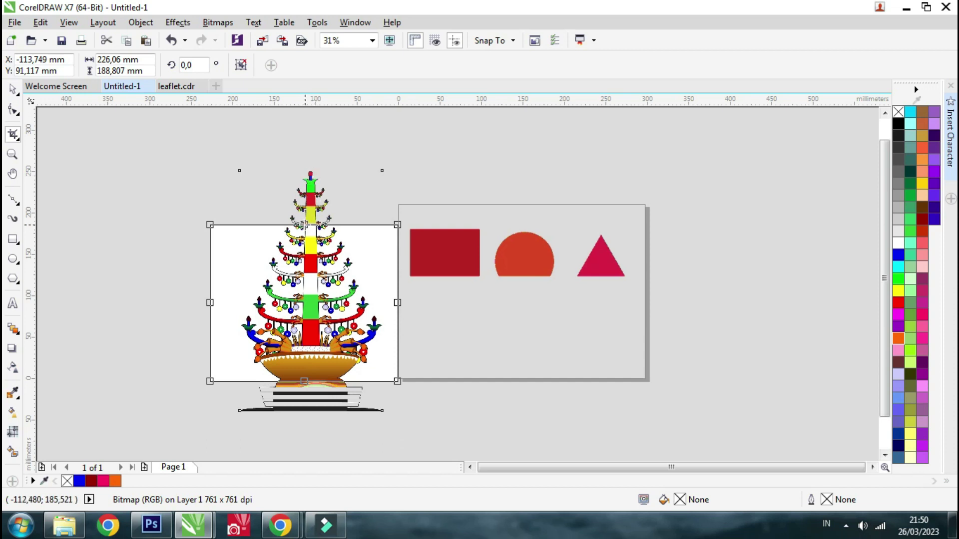
pyautogui.moveTo(305, 223); pyautogui.dragTo(309, 163)
pyautogui.moveTo(210, 272); pyautogui.dragTo(227, 273)
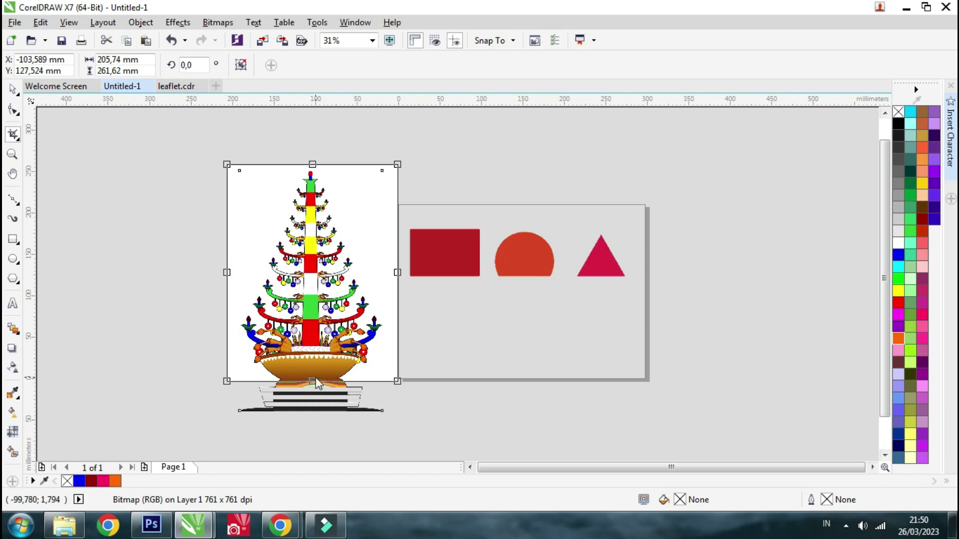
pyautogui.moveTo(313, 382); pyautogui.dragTo(311, 388)
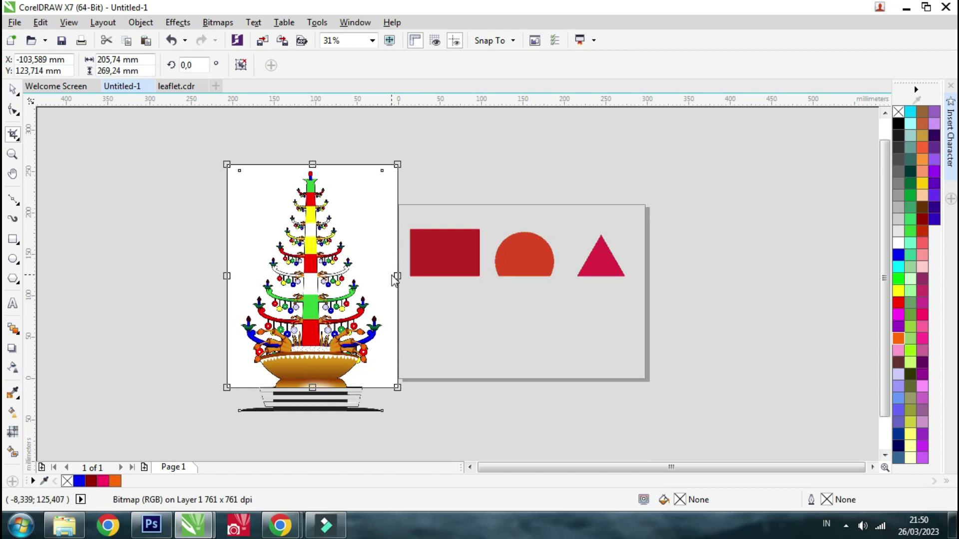
pyautogui.press('Return')
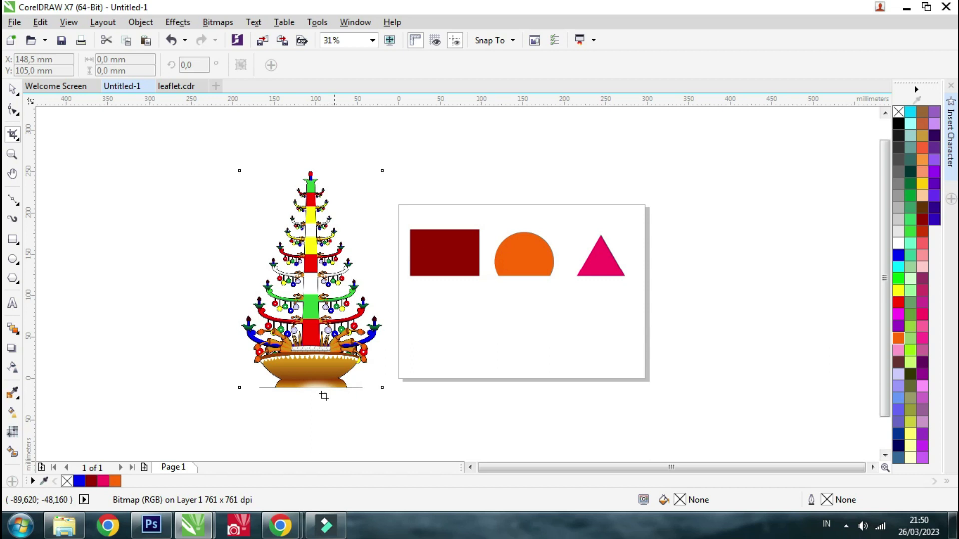
pyautogui.click(13, 89)
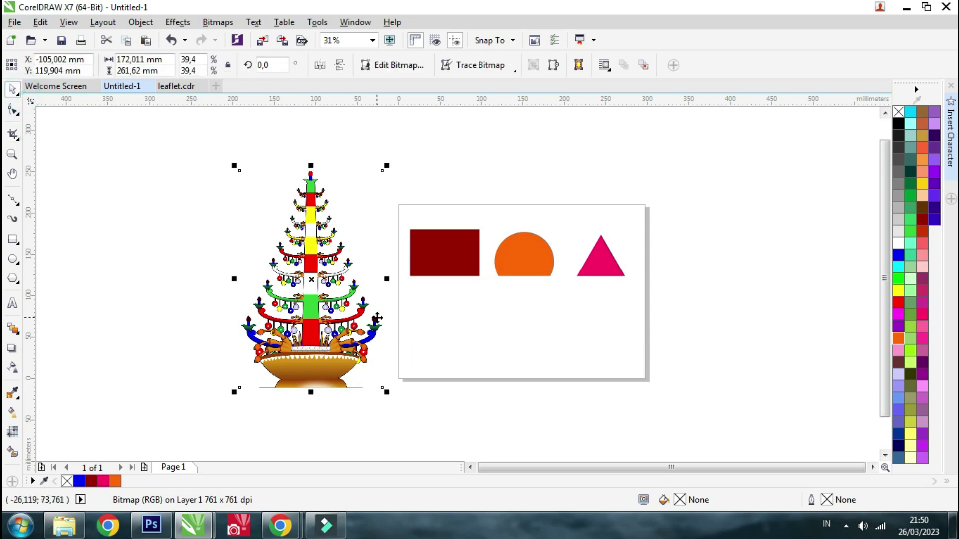
pyautogui.hotkey('ctrl', 'z')
pyautogui.click(168, 211)
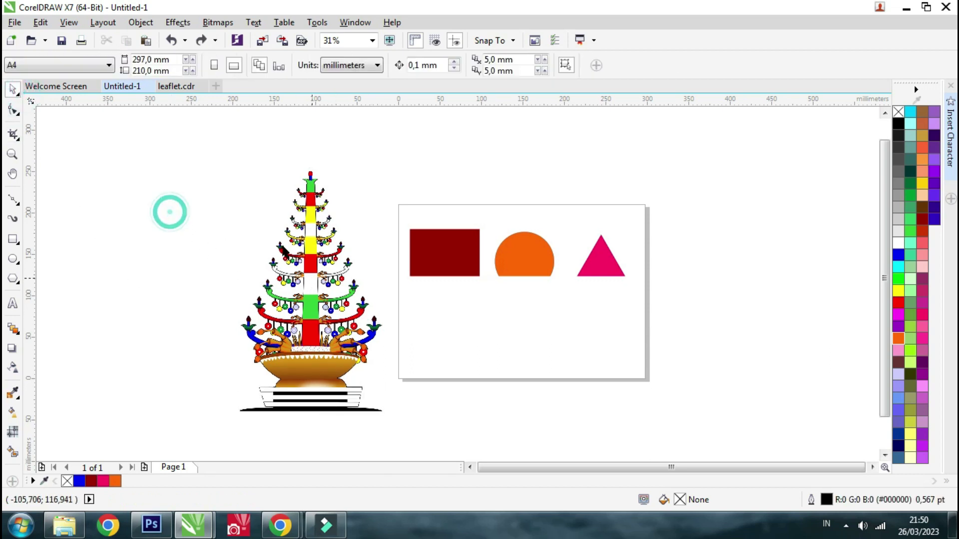
# Choose the Knife tool for cutting and select the dark red rectangle as its target.
pyautogui.click(17, 138)
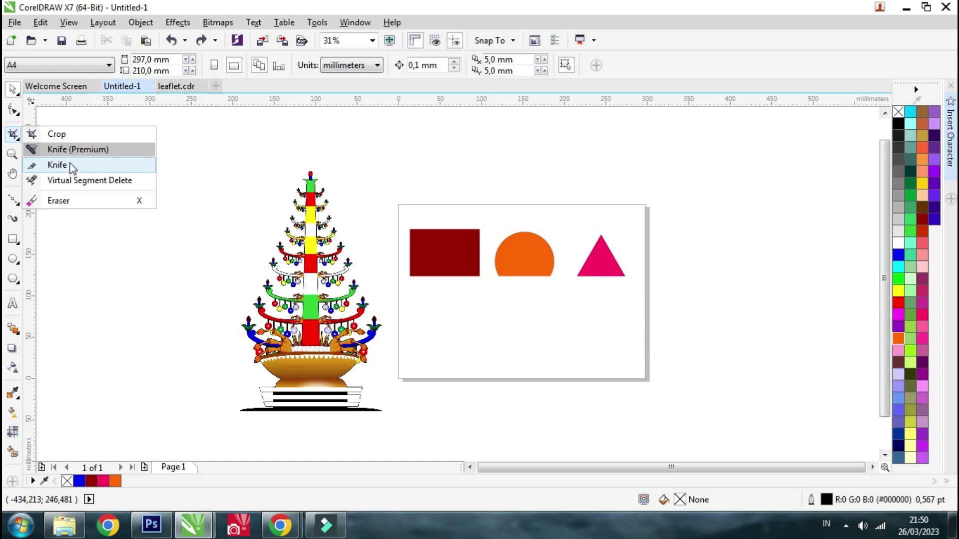
pyautogui.click(70, 165)
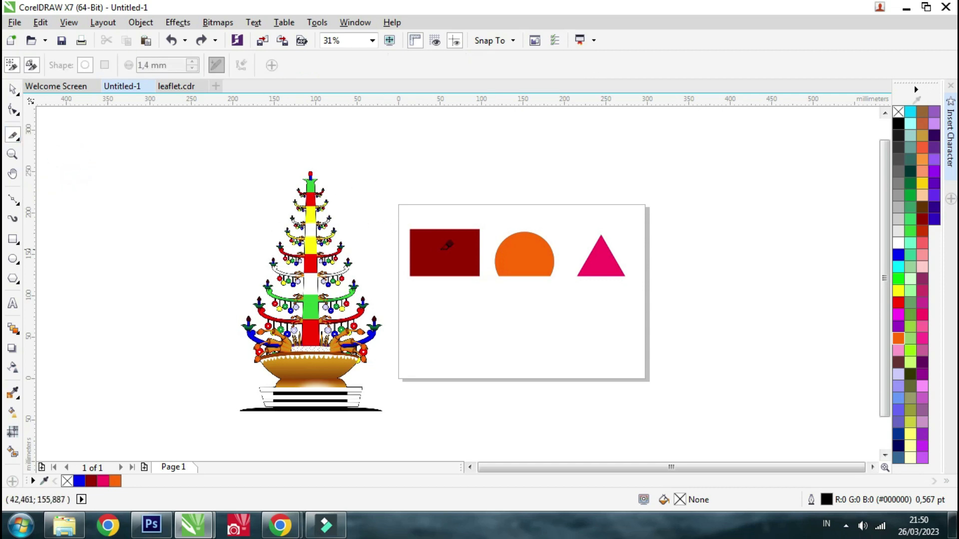
pyautogui.click(12, 89)
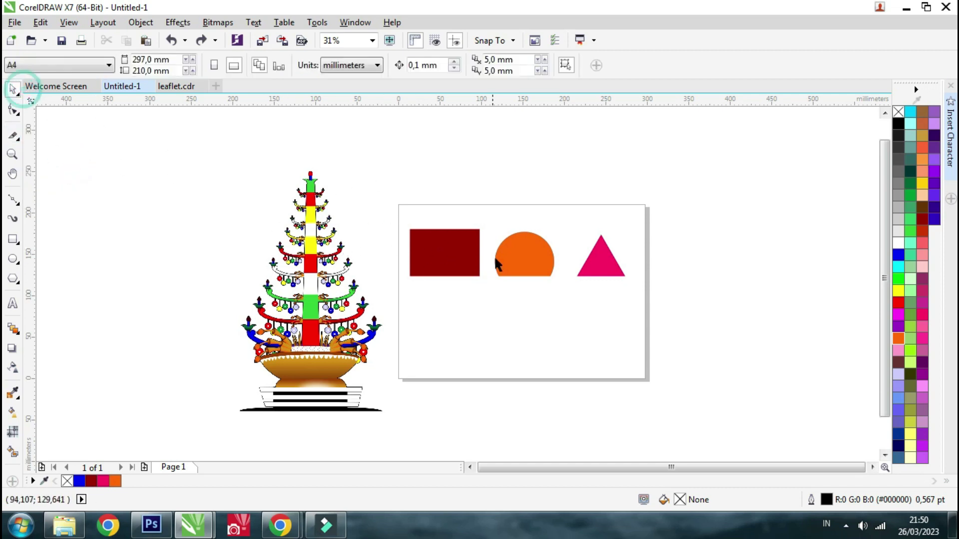
pyautogui.click(443, 262)
pyautogui.scroll(1, 442, 230)
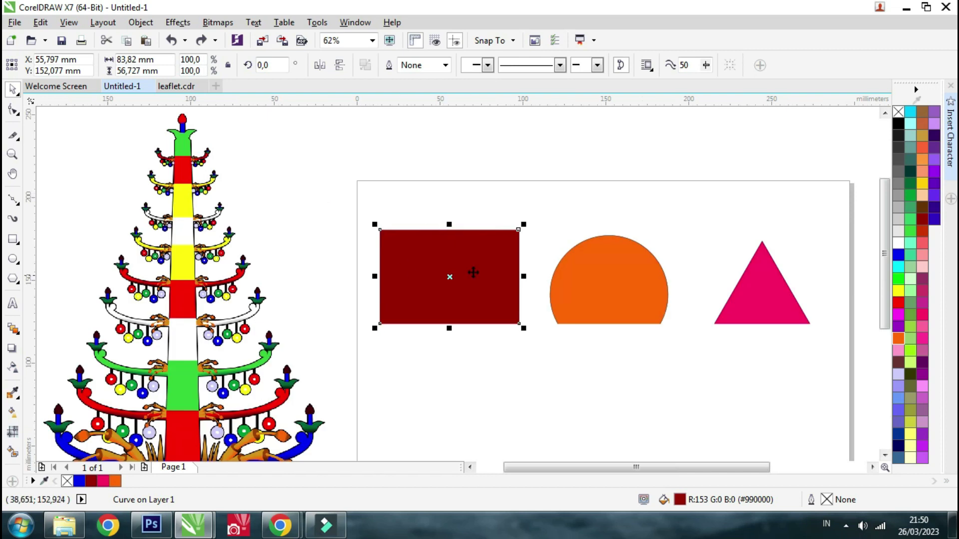
pyautogui.click(13, 136)
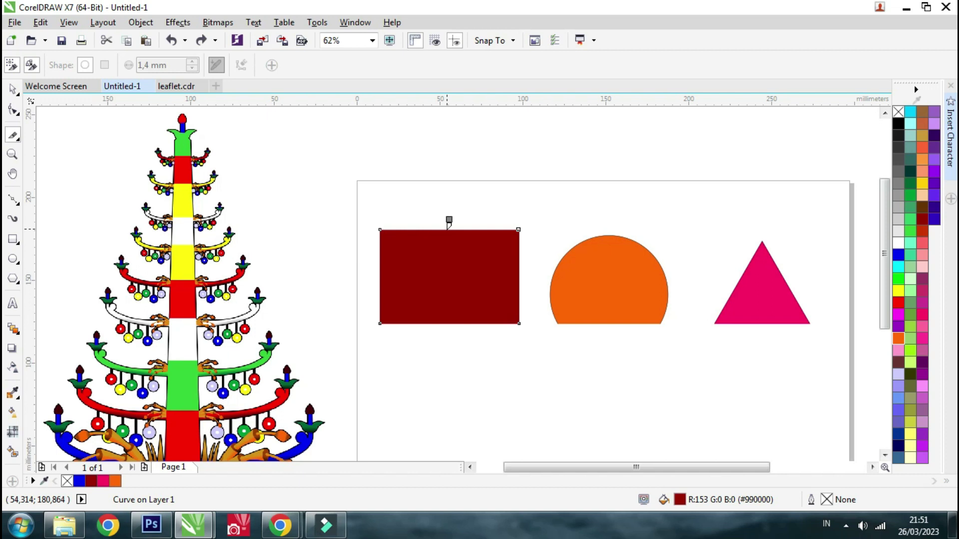
# Cut the dark red rectangle down the middle from its upper to its lower edge with the Knife, and undo the cut.
pyautogui.press('Escape')
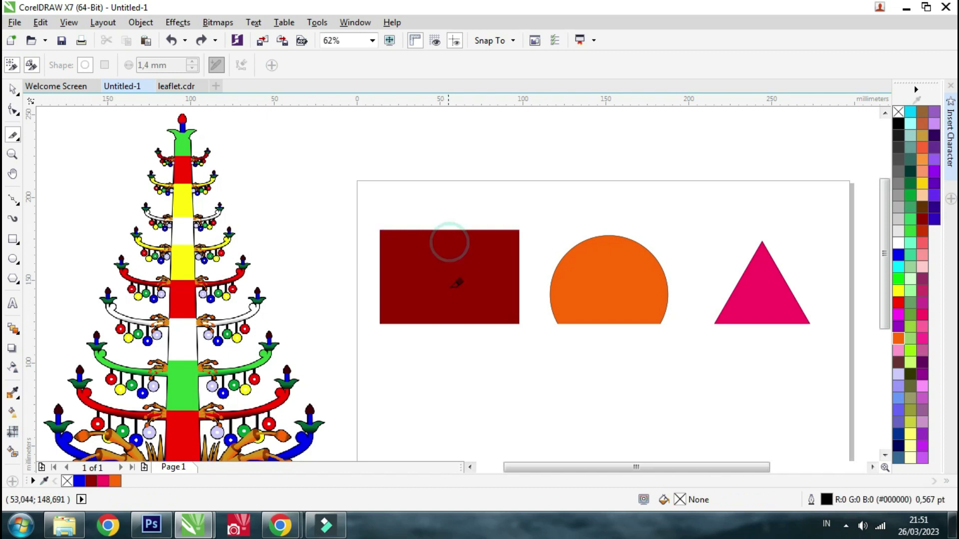
pyautogui.click(451, 229)
pyautogui.moveTo(450, 228)
pyautogui.mouseDown()
pyautogui.moveTo(456, 268)
pyautogui.moveTo(451, 323)
pyautogui.mouseUp()
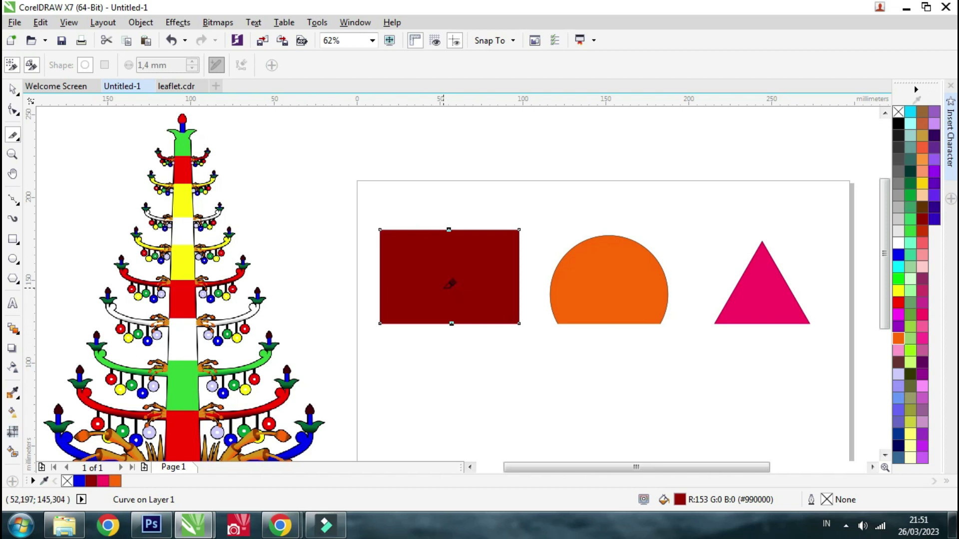
pyautogui.hotkey('ctrl', 'z')
# Cut the dark red rectangle with a wavy freehand Knife stroke from the middle of its upper edge to its lower edge.
pyautogui.moveTo(447, 230)
pyautogui.mouseDown()
pyautogui.moveTo(459, 268)
pyautogui.moveTo(458, 317)
pyautogui.mouseUp()
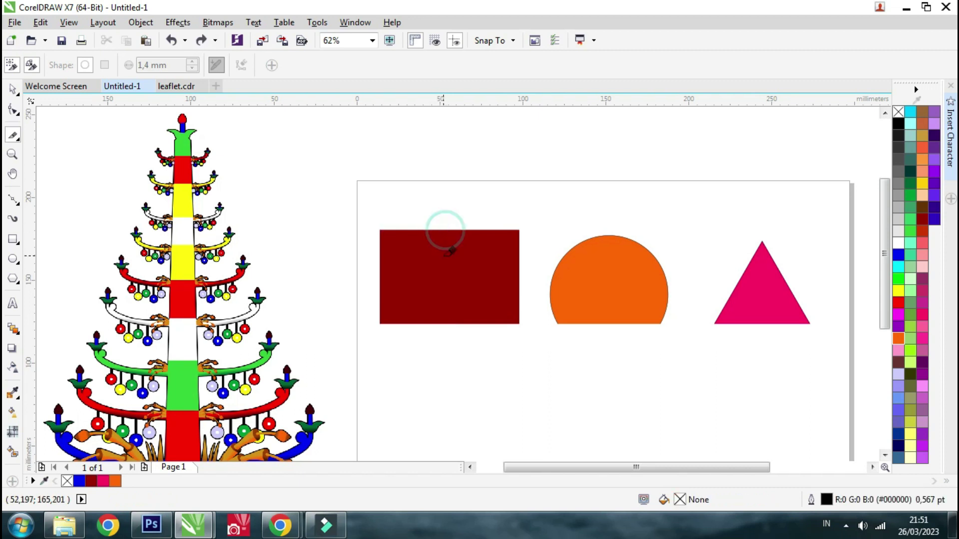
pyautogui.moveTo(445, 230)
pyautogui.mouseDown()
pyautogui.moveTo(456, 287)
pyautogui.moveTo(449, 324)
pyautogui.mouseUp()
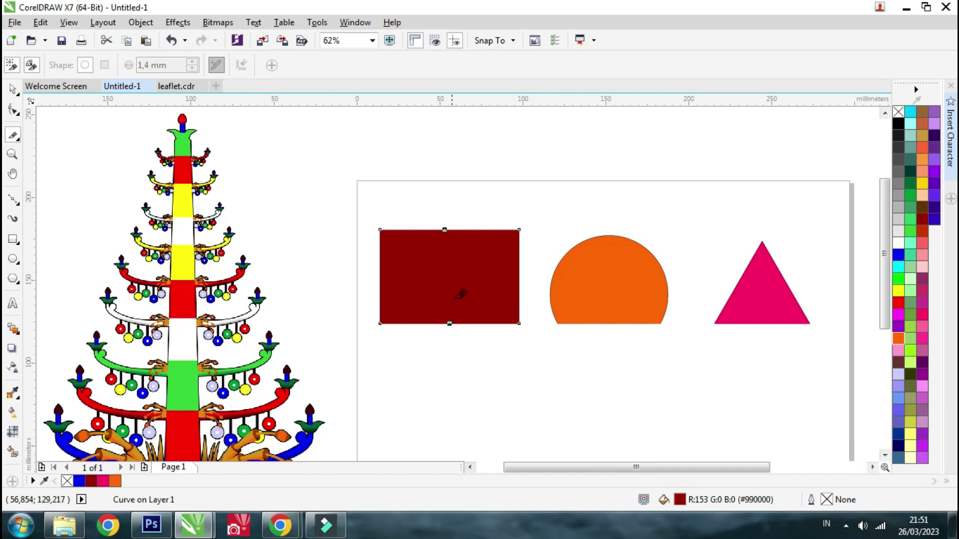
pyautogui.click(13, 89)
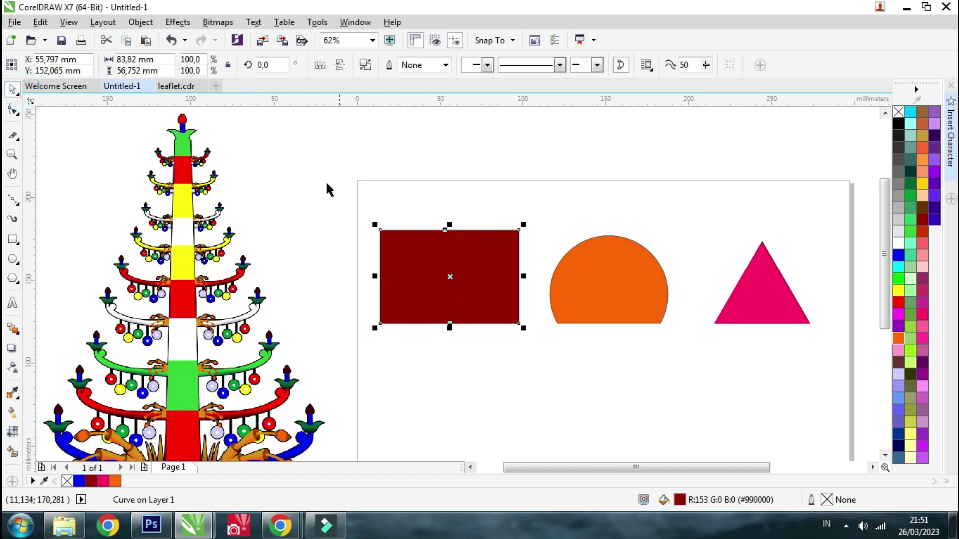
# Select the knife-cut dark red rectangle, break it apart into separate pieces and deselect them.
pyautogui.click(316, 175)
pyautogui.moveTo(345, 169); pyautogui.dragTo(552, 360)
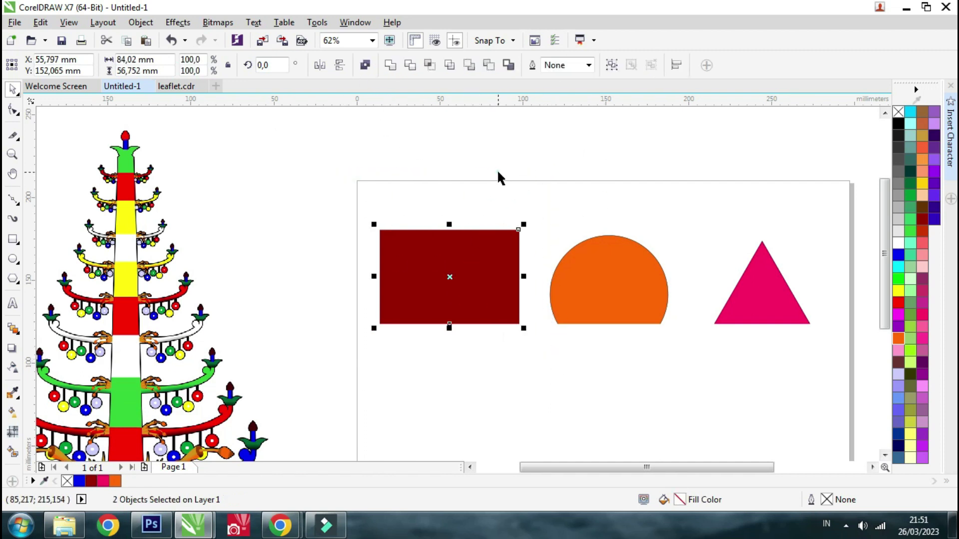
pyautogui.hotkey('ctrl', 'l')
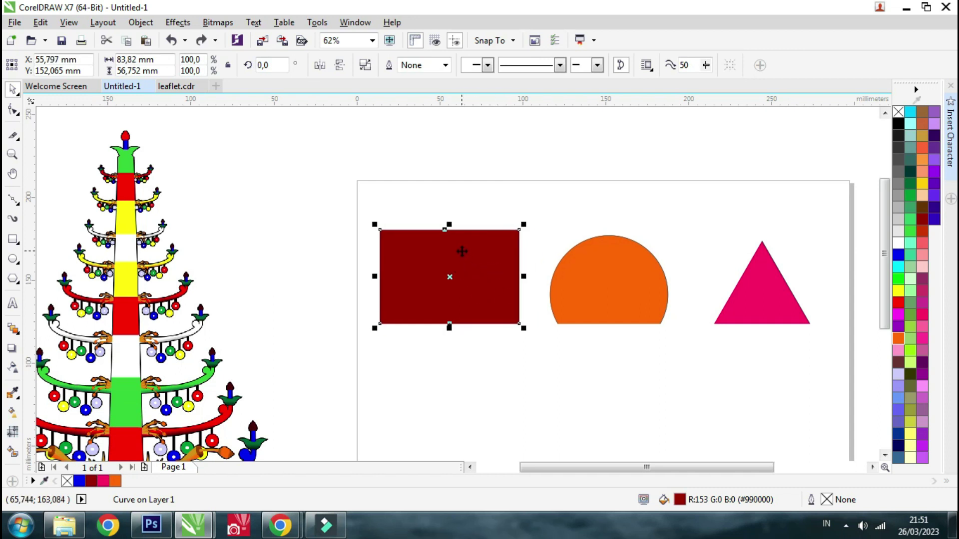
pyautogui.hotkey('ctrl', 'k')
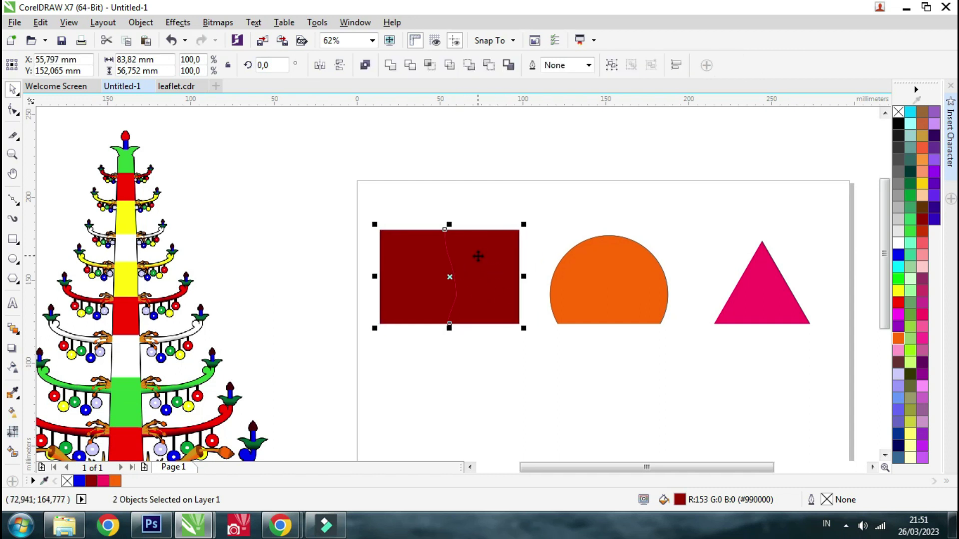
pyautogui.click(497, 164)
# Move the right piece of the dark red rectangle about 4 mm to the right, away from the left piece.
pyautogui.click(492, 257)
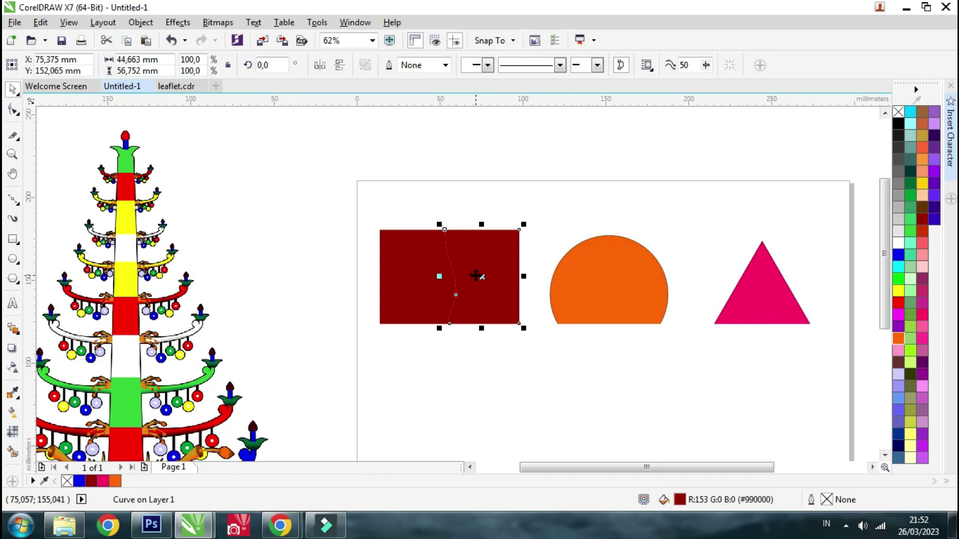
pyautogui.scroll(2, 474, 275)
pyautogui.moveTo(453, 245); pyautogui.dragTo(493, 263)
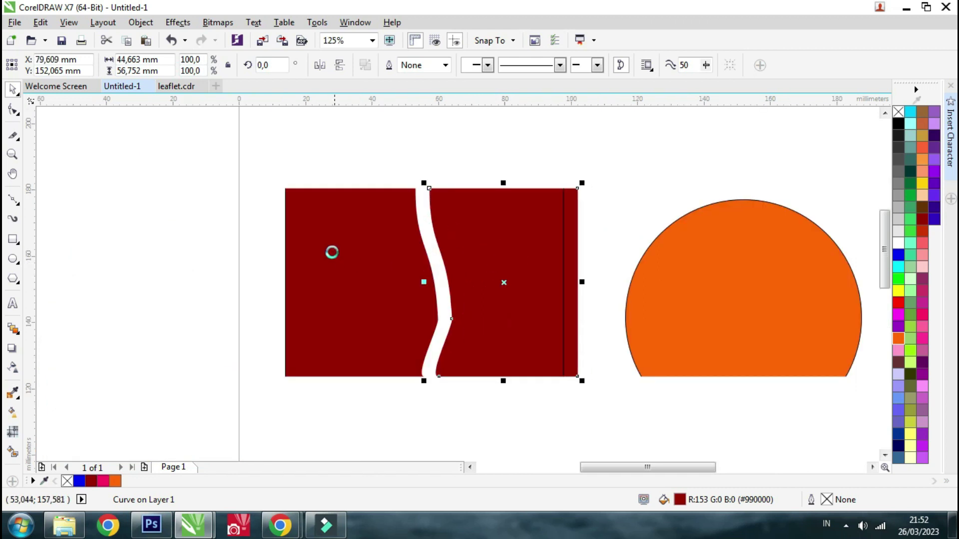
pyautogui.scroll(-2, 332, 250)
# Try to cut the left dark red piece horizontally across its middle with the Knife.
pyautogui.click(325, 266)
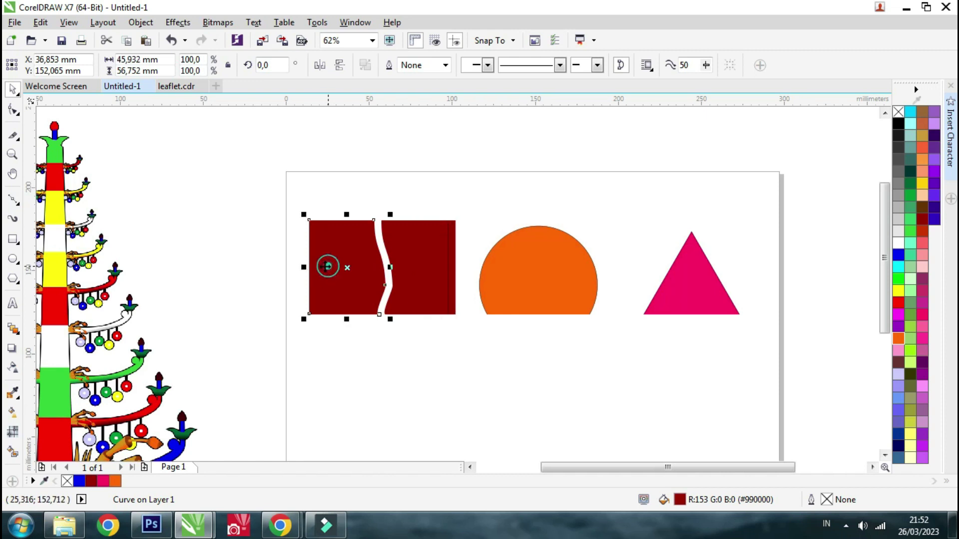
pyautogui.click(13, 134)
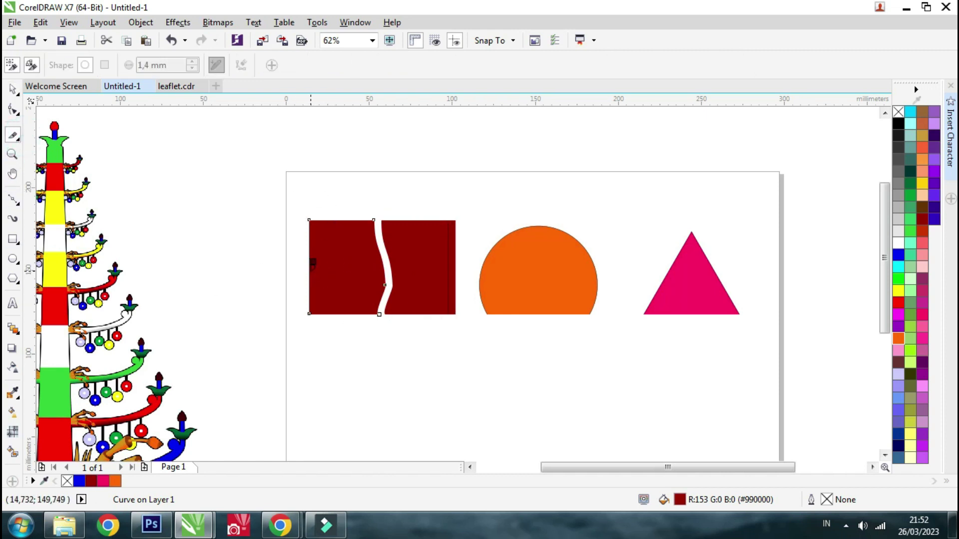
pyautogui.moveTo(311, 270)
pyautogui.mouseDown()
pyautogui.moveTo(375, 283)
pyautogui.moveTo(391, 276)
pyautogui.moveTo(386, 263)
pyautogui.moveTo(389, 274)
pyautogui.mouseUp()
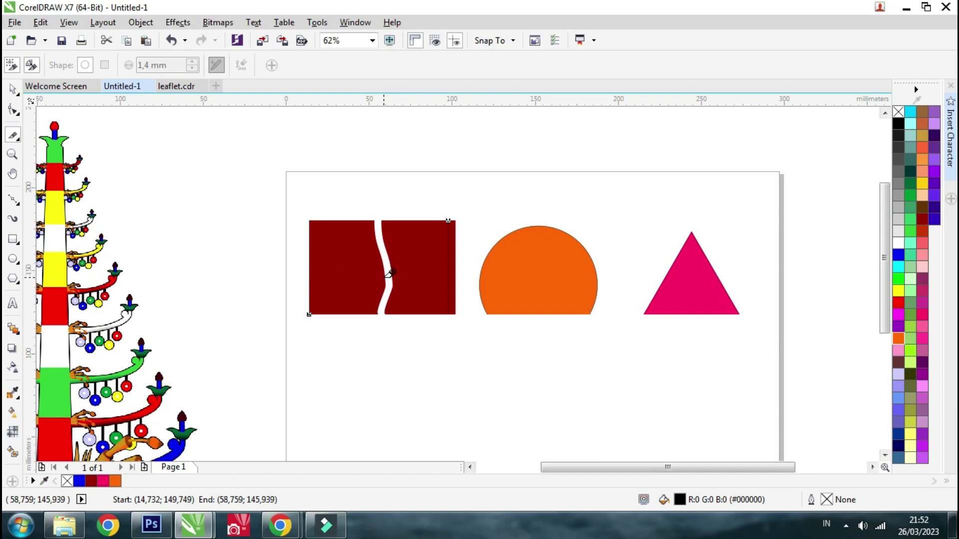
pyautogui.scroll(2, 389, 273)
pyautogui.scroll(-2, 398, 285)
pyautogui.scroll(2, 422, 269)
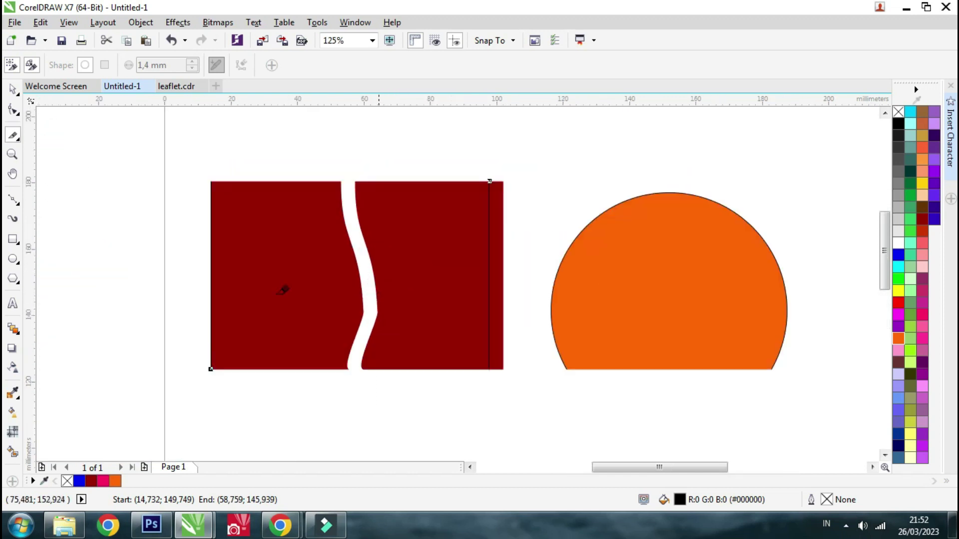
# Move the left dark red piece about 10 mm to the left to widen the gap between the pieces.
pyautogui.click(12, 89)
pyautogui.scroll(-2, 341, 259)
pyautogui.click(334, 258)
pyautogui.moveTo(320, 259); pyautogui.dragTo(304, 258)
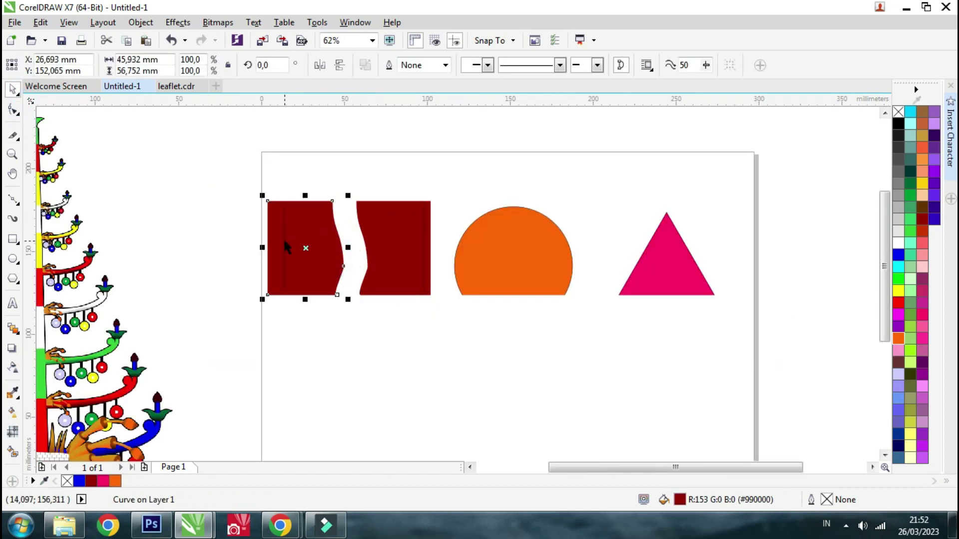
# Undo the stray cut attempt and move the left dark red piece back beside the right one, leaving a narrow gap.
pyautogui.press('Left')
pyautogui.press('Left')
pyautogui.press('Left')
pyautogui.press('Left')
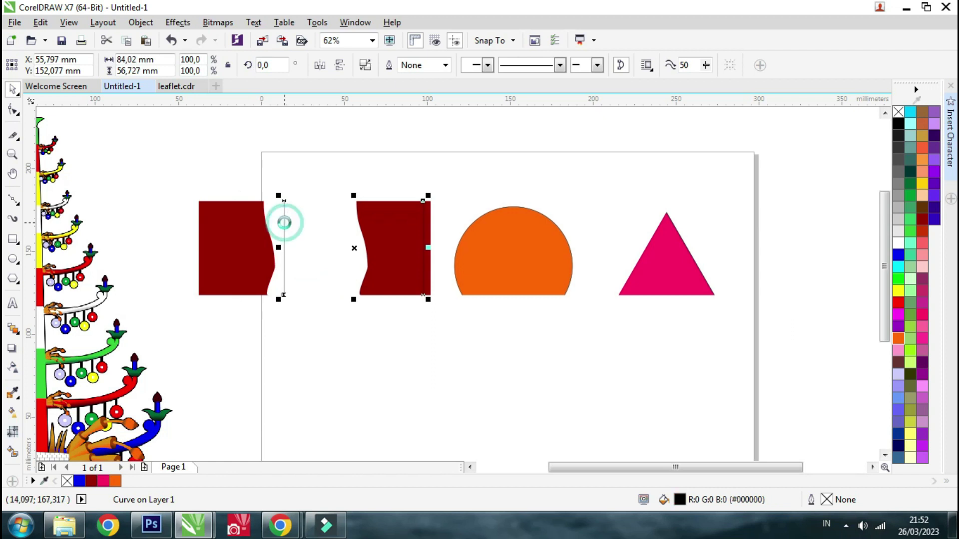
pyautogui.scroll(2, 280, 214)
pyautogui.click(319, 287)
pyautogui.moveTo(154, 278); pyautogui.dragTo(318, 279)
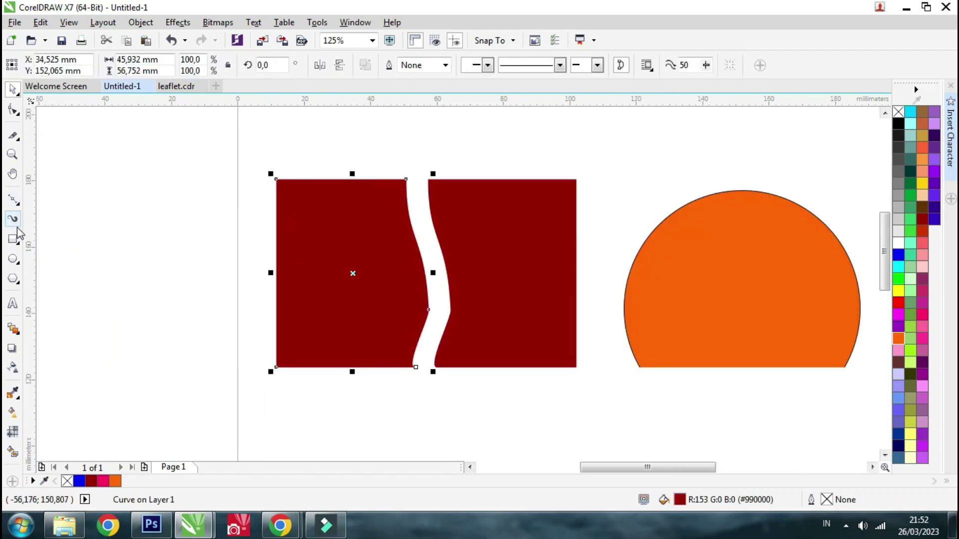
# Cut the left dark red piece roughly horizontally across its middle with the Knife and break it apart.
pyautogui.click(13, 135)
pyautogui.moveTo(276, 282)
pyautogui.mouseDown()
pyautogui.moveTo(347, 284)
pyautogui.moveTo(428, 307)
pyautogui.mouseUp()
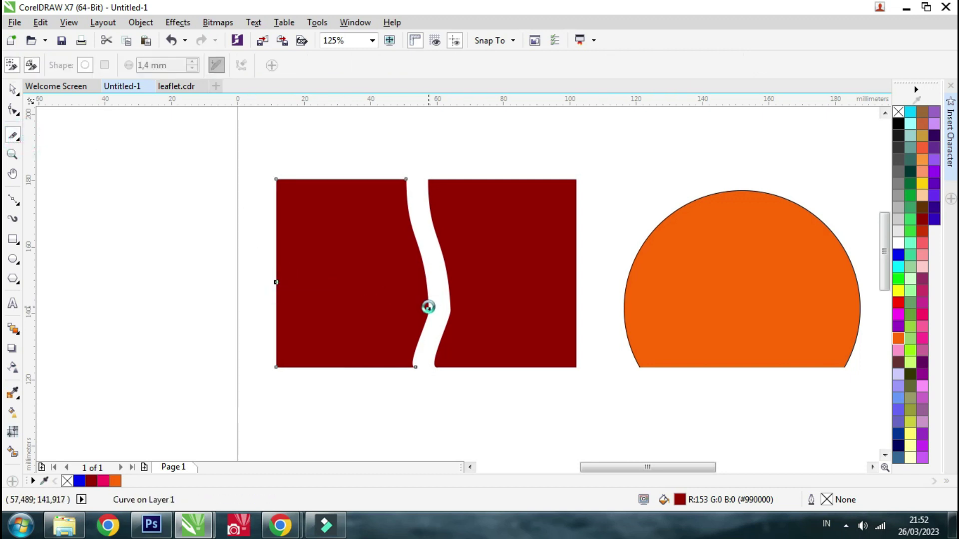
pyautogui.click(13, 90)
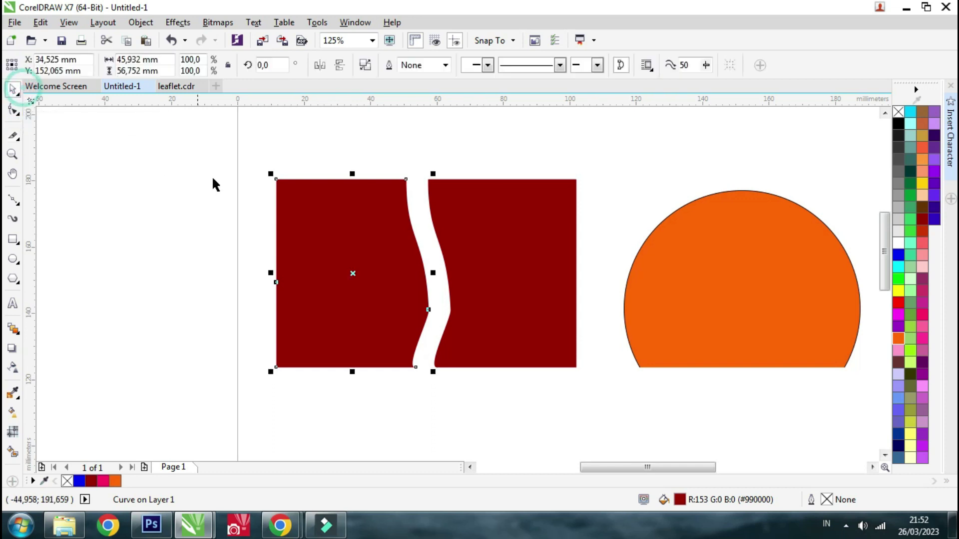
pyautogui.moveTo(216, 130); pyautogui.dragTo(369, 345)
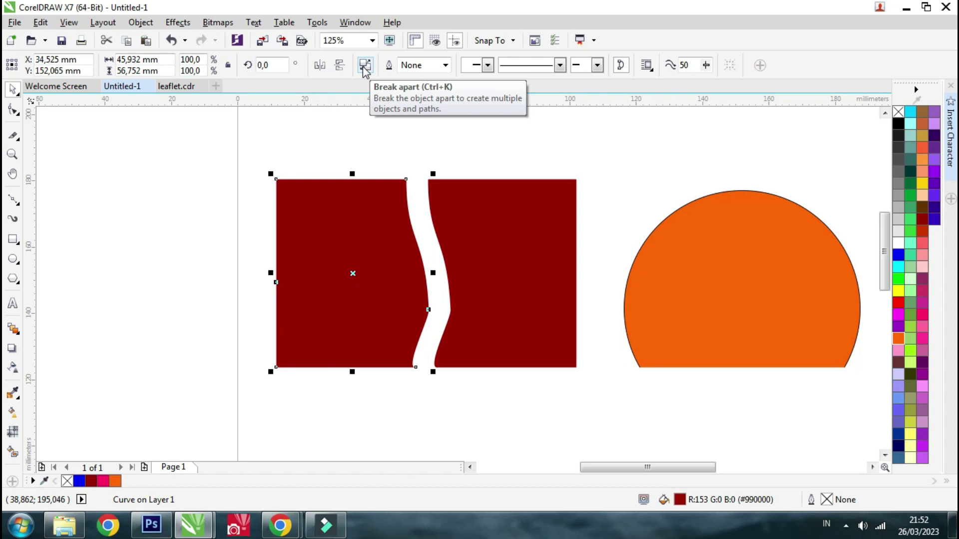
pyautogui.click(364, 65)
pyautogui.click(223, 283)
# Move the lower part of the left dark red piece about 3 mm down.
pyautogui.click(362, 345)
pyautogui.scroll(2, 354, 324)
pyautogui.moveTo(353, 304); pyautogui.dragTo(352, 330)
pyautogui.scroll(-2, 311, 297)
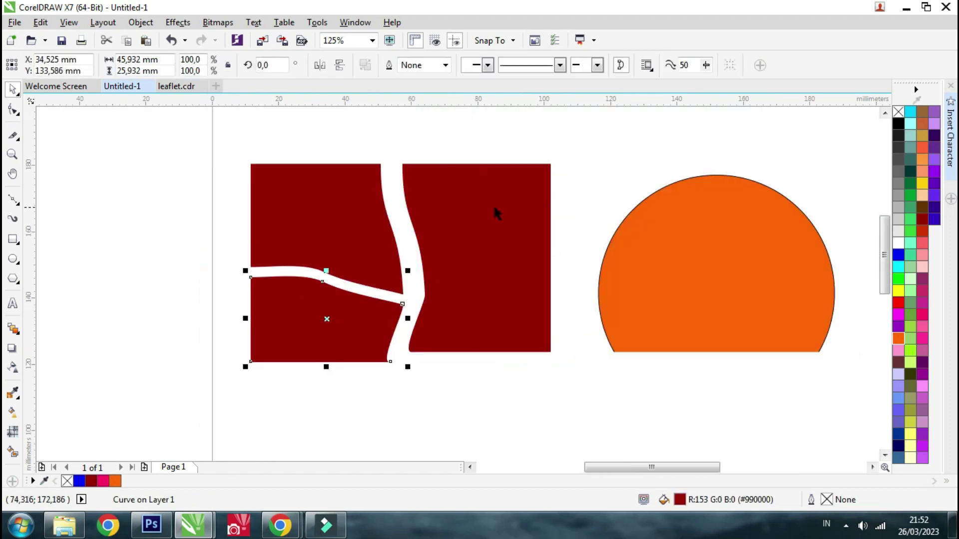
# Fill the lower-left piece of the rectangle with purple and the upper-left piece with blue.
pyautogui.click(898, 327)
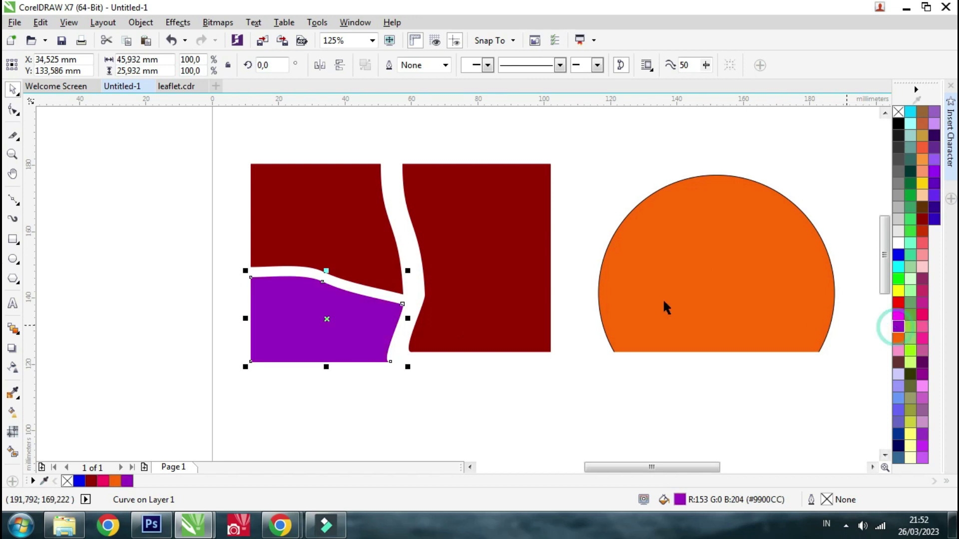
pyautogui.click(306, 216)
pyautogui.click(897, 255)
pyautogui.click(466, 245)
pyautogui.click(634, 173)
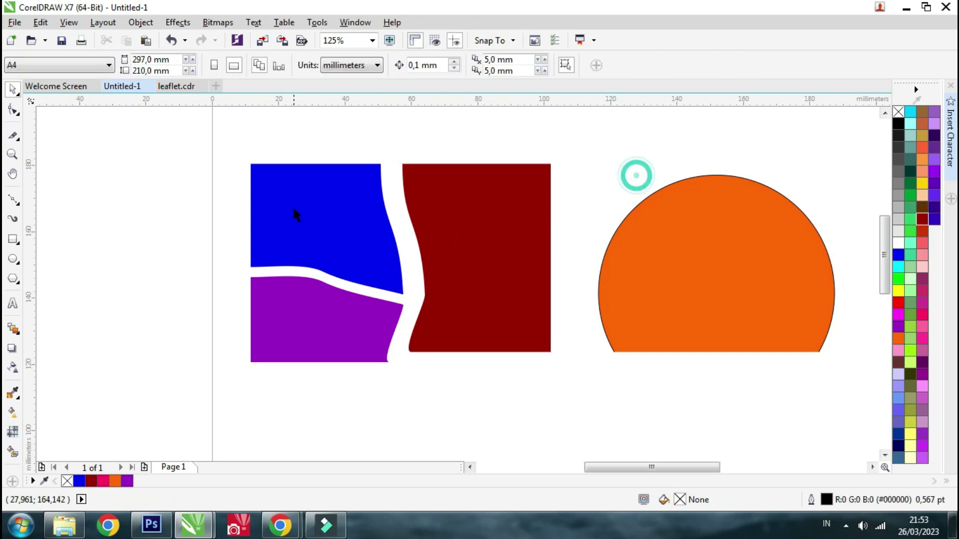
# Cut the remaining dark red piece along a rising S-curve between its side edges with the Knife and break it apart.
pyautogui.click(459, 231)
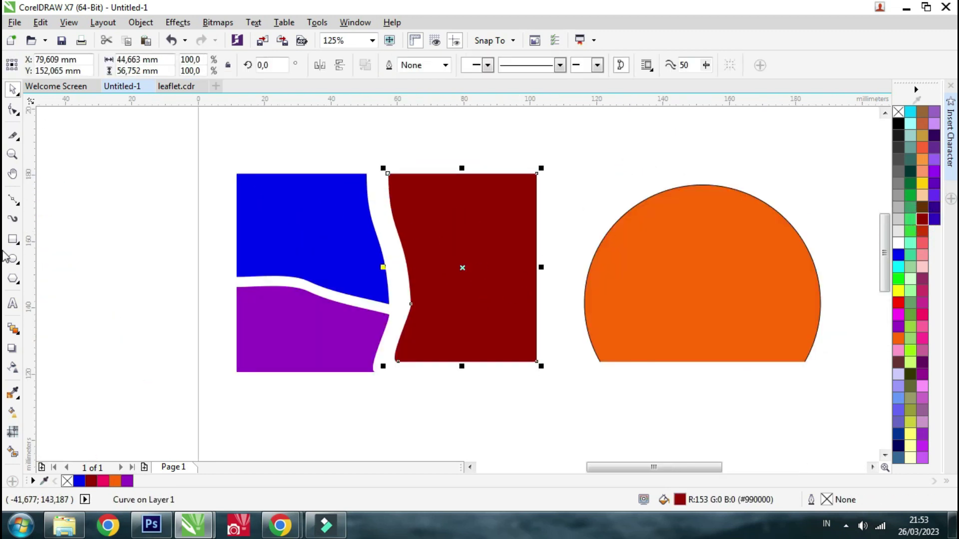
pyautogui.click(14, 135)
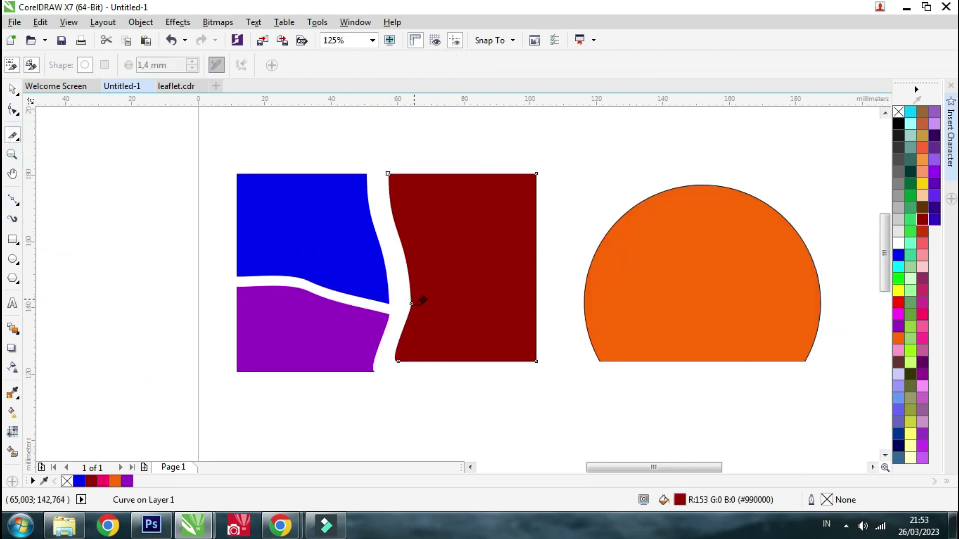
pyautogui.moveTo(411, 303)
pyautogui.mouseDown()
pyautogui.moveTo(479, 284)
pyautogui.moveTo(501, 218)
pyautogui.moveTo(542, 201)
pyautogui.mouseUp()
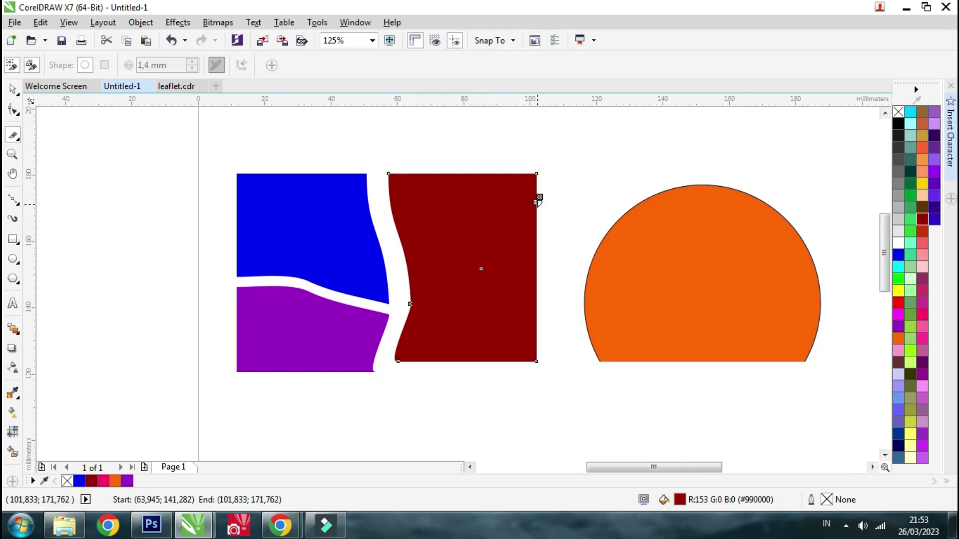
pyautogui.click(12, 90)
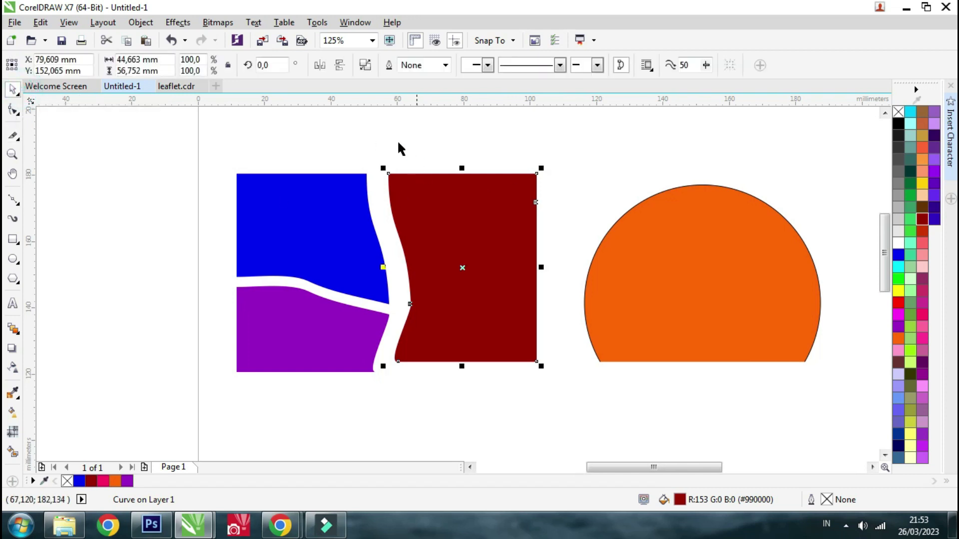
pyautogui.click(368, 67)
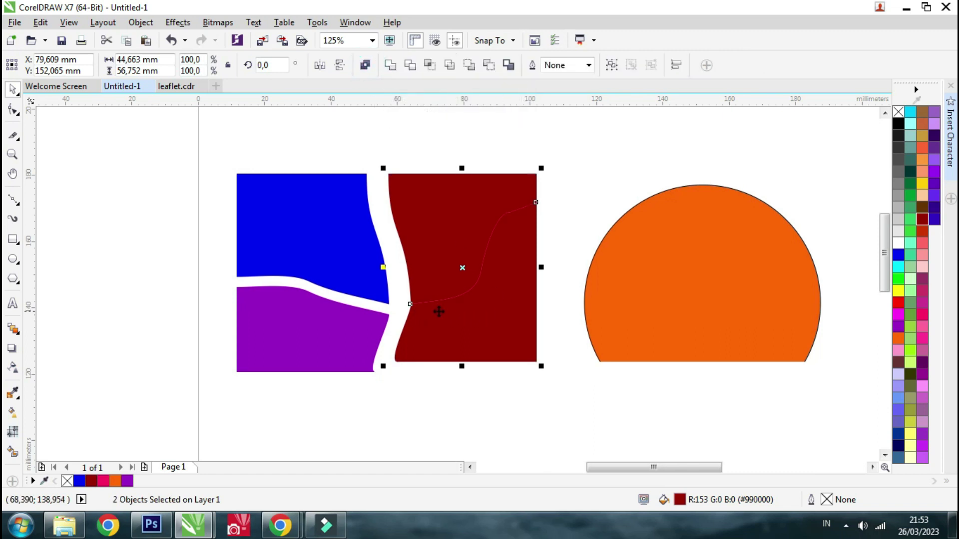
pyautogui.click(561, 198)
# Move the lower-right dark red piece about 3 mm down and the upper-right one about 2 mm up.
pyautogui.click(507, 281)
pyautogui.moveTo(507, 280); pyautogui.dragTo(505, 290)
pyautogui.click(456, 238)
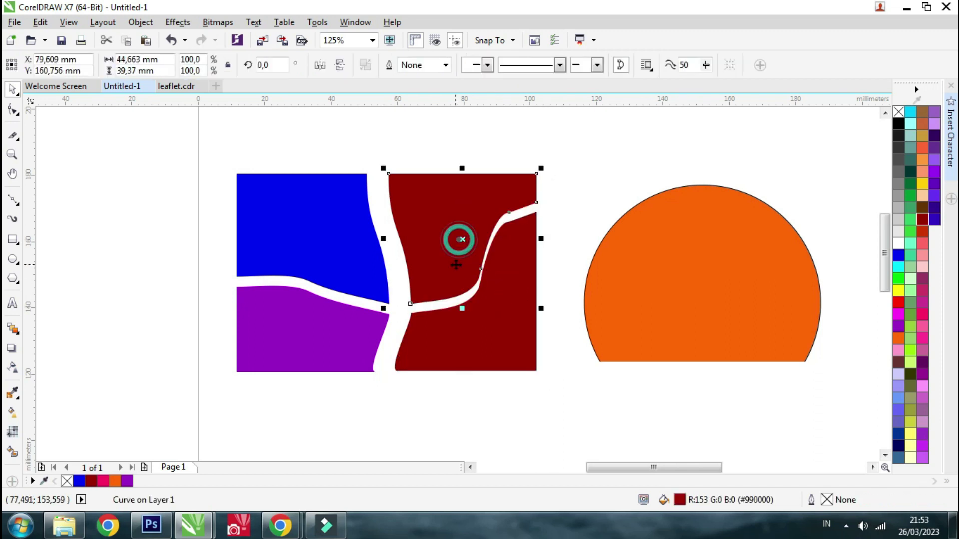
pyautogui.moveTo(454, 249); pyautogui.dragTo(450, 242)
pyautogui.click(449, 241)
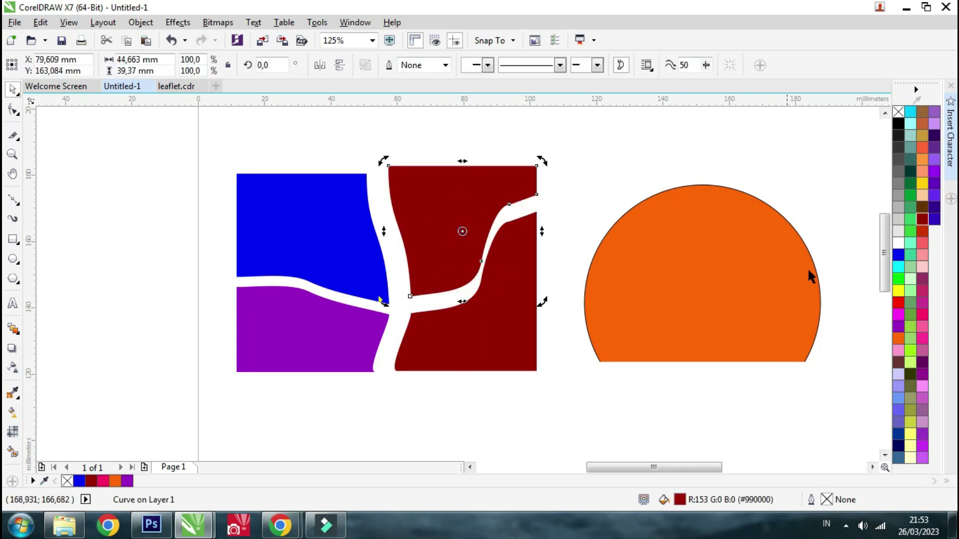
# Fill the upper-right piece with yellow and select all four pieces of the rectangle.
pyautogui.click(898, 291)
pyautogui.click(612, 180)
pyautogui.moveTo(178, 142); pyautogui.dragTo(571, 403)
pyautogui.scroll(-2, 162, 267)
pyautogui.scroll(-2, 442, 283)
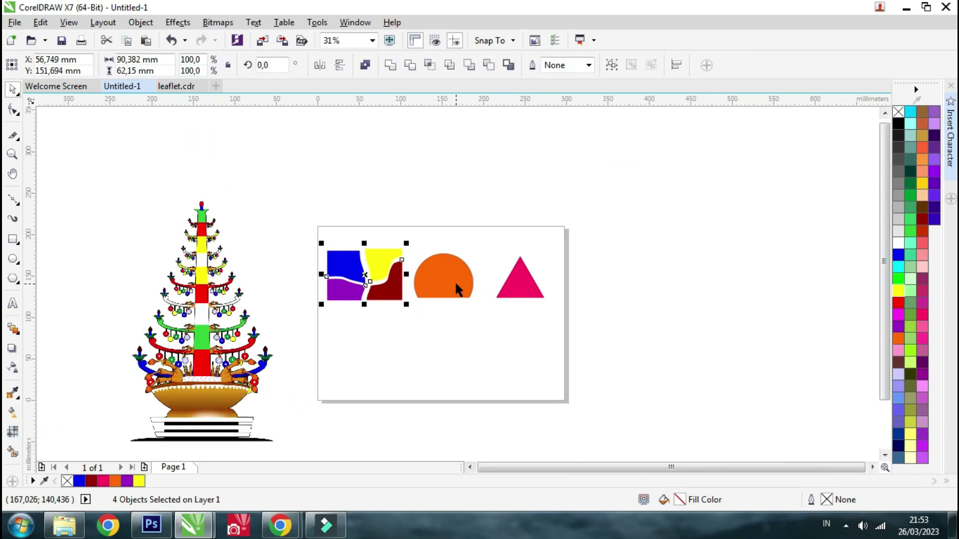
# Try to cut the orange shape from its left side to its upper-right edge with the Knife and break it apart.
pyautogui.scroll(2, 443, 275)
pyautogui.click(443, 274)
pyautogui.scroll(2, 428, 276)
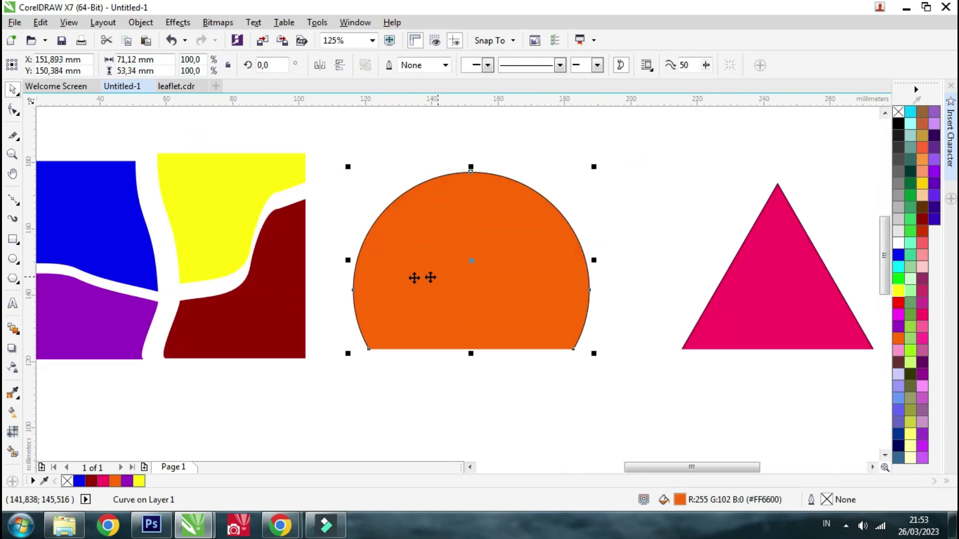
pyautogui.click(20, 136)
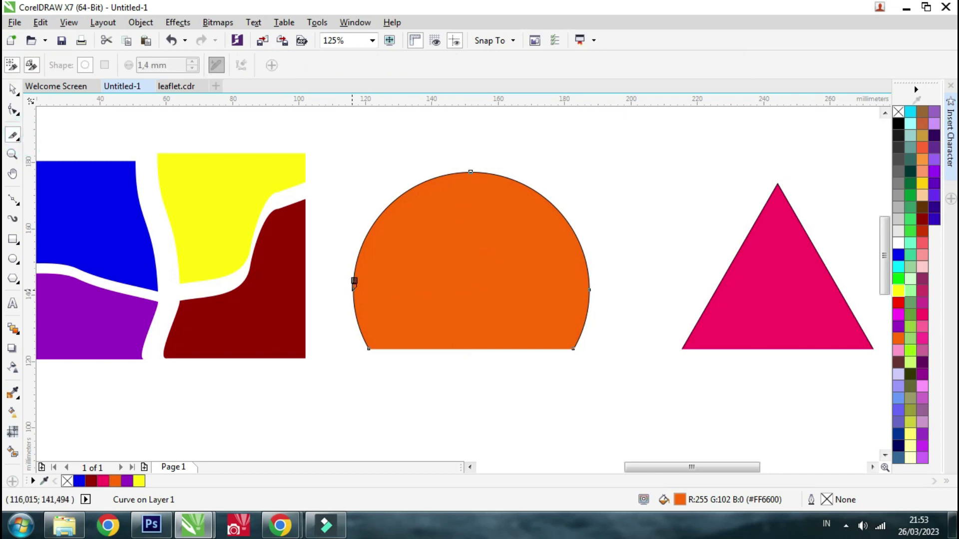
pyautogui.moveTo(354, 282)
pyautogui.mouseDown()
pyautogui.moveTo(466, 275)
pyautogui.moveTo(498, 261)
pyautogui.moveTo(553, 206)
pyautogui.mouseUp()
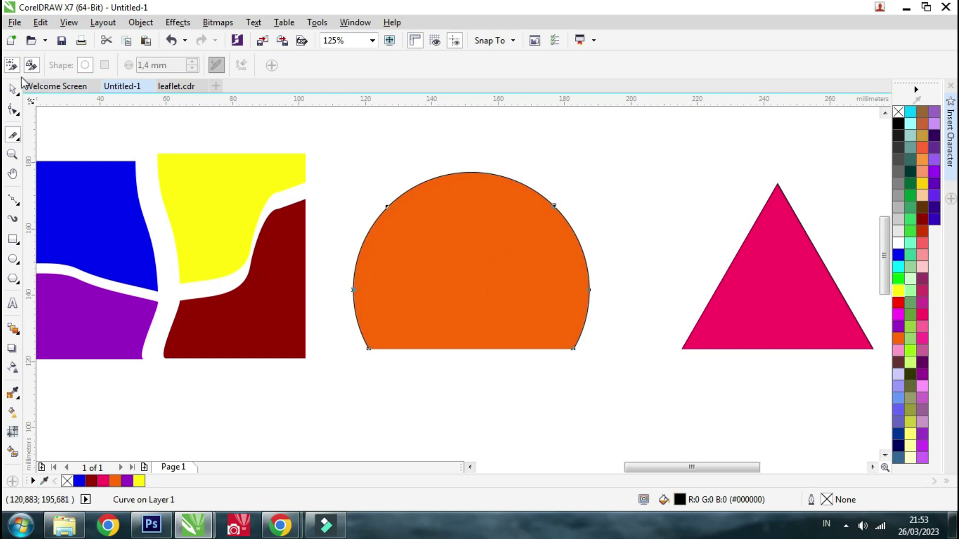
pyautogui.click(13, 91)
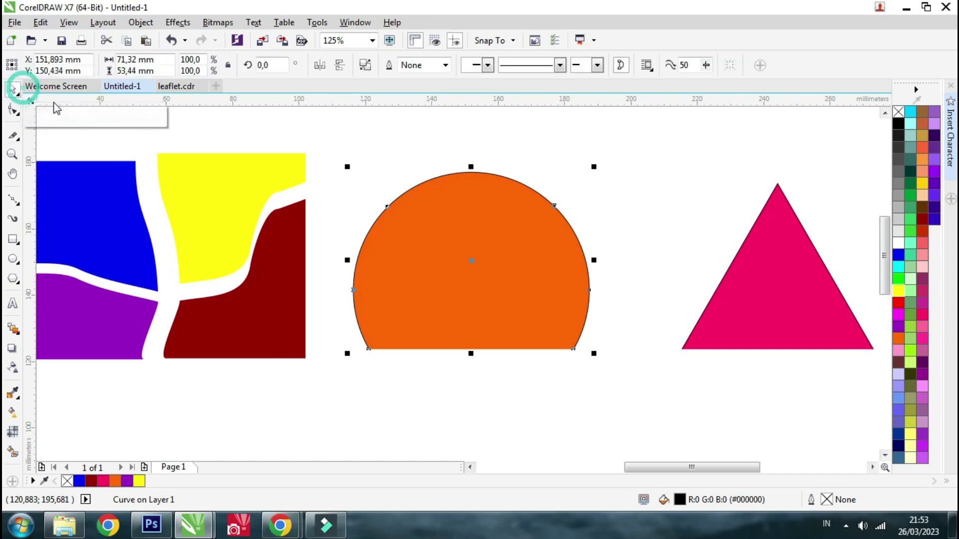
pyautogui.click(370, 66)
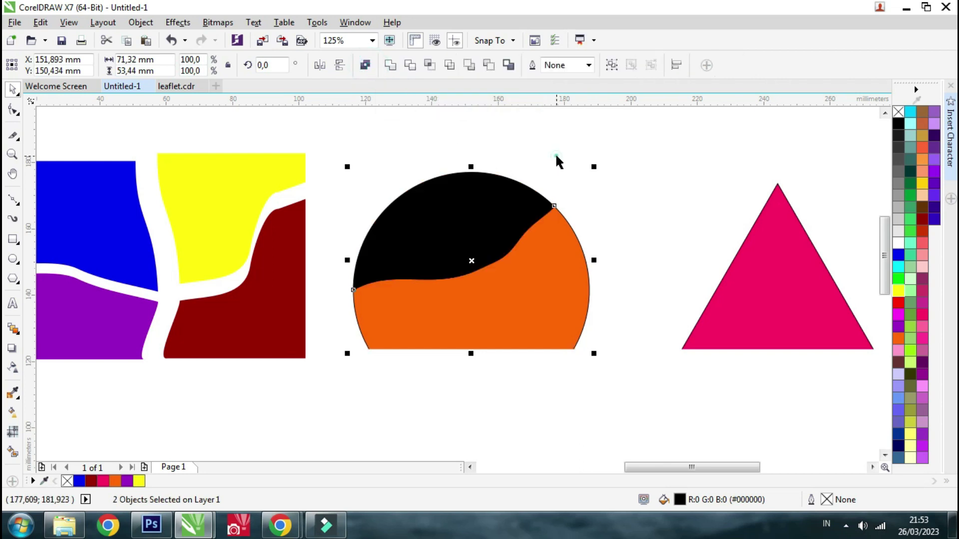
# Delete the black pieces covering the orange shape and shift the orange shape about 2.5 mm down.
pyautogui.click(475, 208)
pyautogui.moveTo(475, 208); pyautogui.dragTo(459, 237)
pyautogui.click(456, 176)
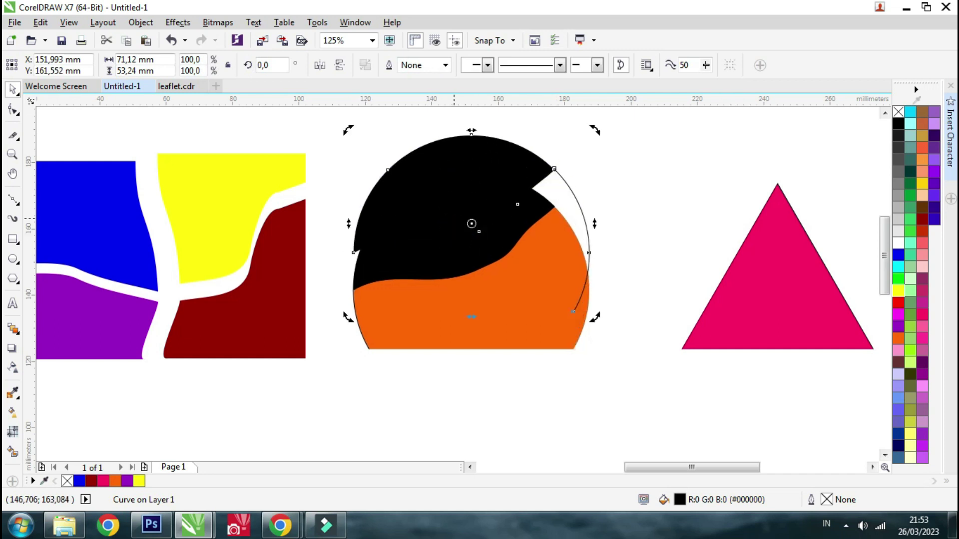
pyautogui.hotkey('ctrl', 'z')
pyautogui.click(454, 238)
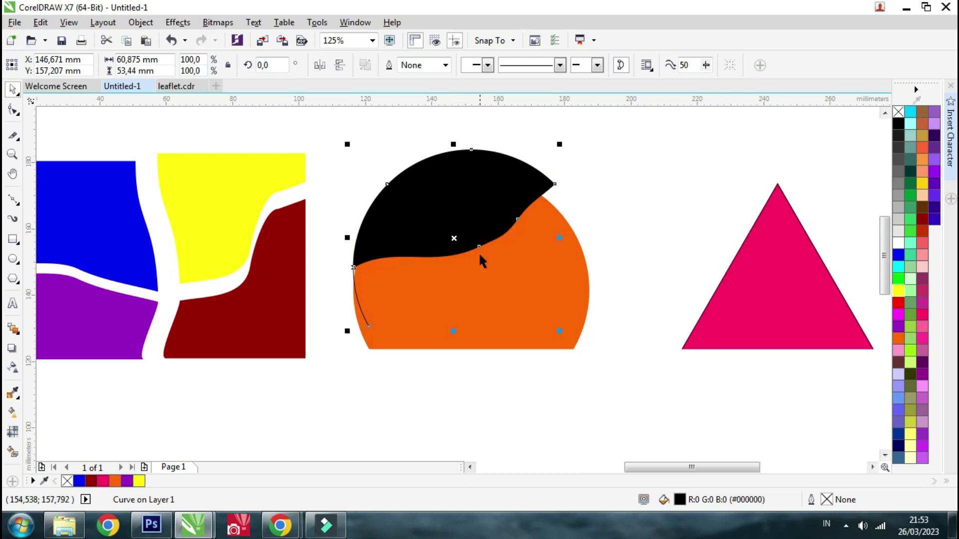
pyautogui.press('Delete')
pyautogui.click(479, 280)
pyautogui.moveTo(480, 280)
pyautogui.mouseDown()
pyautogui.moveTo(480, 323)
pyautogui.moveTo(484, 297)
pyautogui.moveTo(469, 283)
pyautogui.mouseUp()
pyautogui.hotkey('ctrl', 'z')
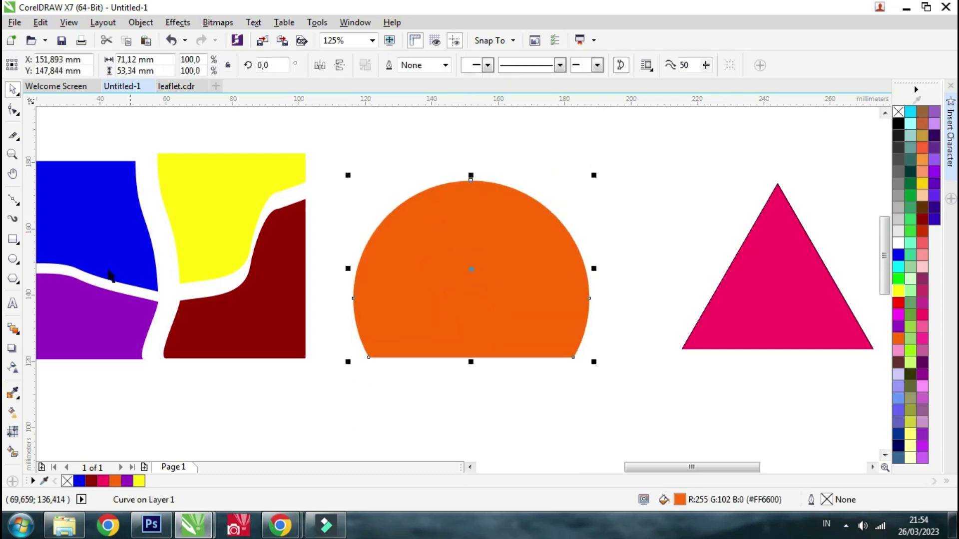
# Cut the orange shape along a wavy line from its left side to its right side with the Knife and break it apart.
pyautogui.click(12, 136)
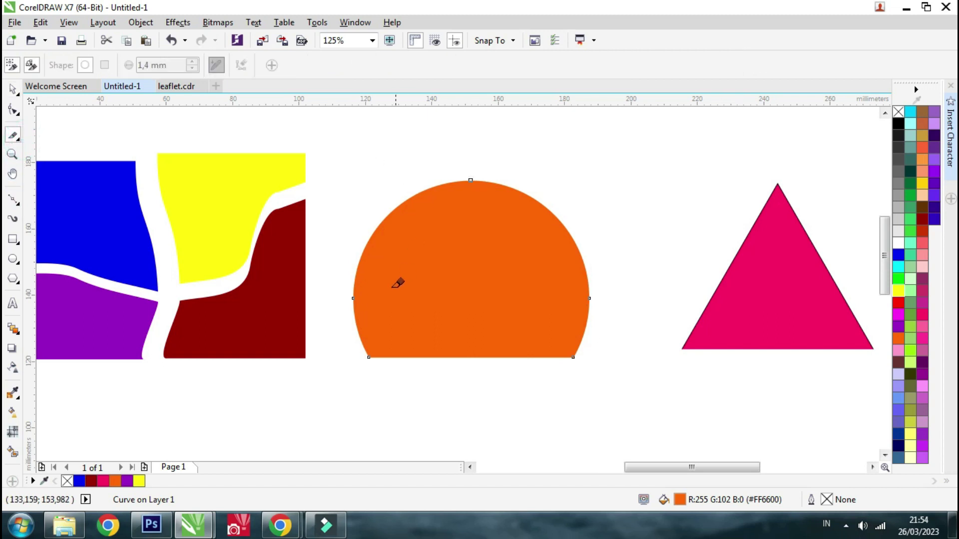
pyautogui.moveTo(353, 297)
pyautogui.mouseDown()
pyautogui.moveTo(456, 292)
pyautogui.moveTo(575, 249)
pyautogui.moveTo(590, 299)
pyautogui.mouseUp()
pyautogui.click(12, 89)
pyautogui.click(365, 65)
pyautogui.click(394, 157)
# Move the upper piece of the orange shape about 6 mm up and fill it with dark purple.
pyautogui.moveTo(481, 264); pyautogui.dragTo(481, 245)
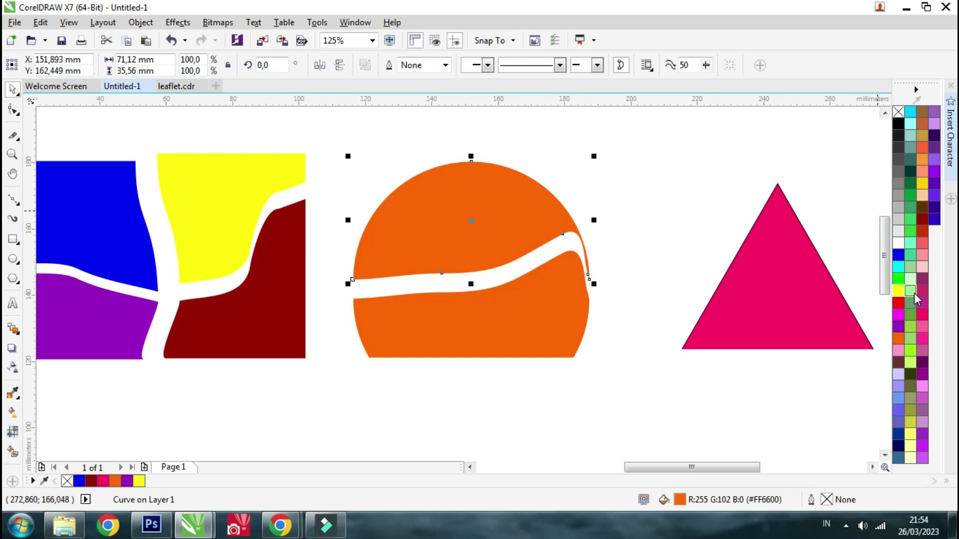
pyautogui.click(935, 329)
pyautogui.click(922, 374)
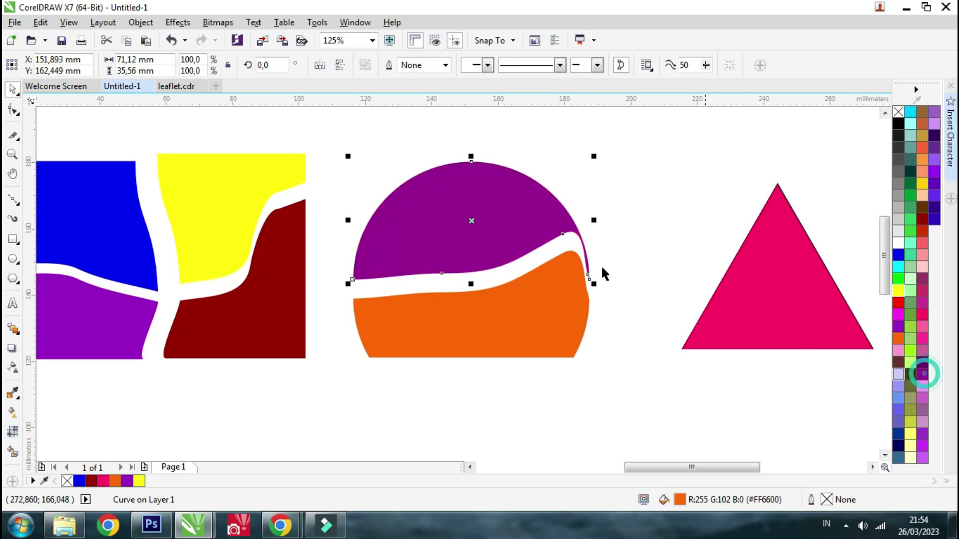
pyautogui.scroll(-2, 604, 279)
pyautogui.click(607, 296)
# Select the decorated tree bitmap and activate the Eraser tool.
pyautogui.scroll(-2, 636, 296)
pyautogui.click(385, 298)
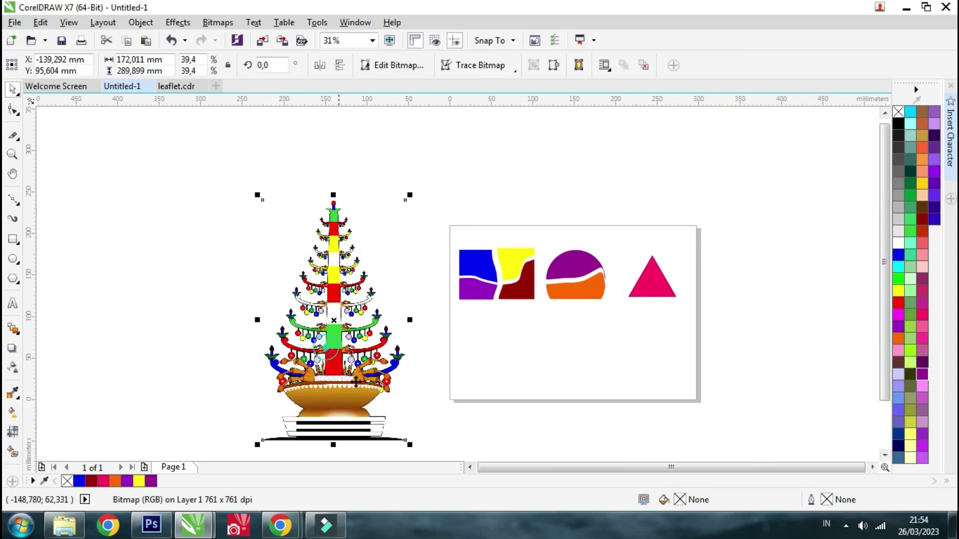
pyautogui.scroll(2, 644, 299)
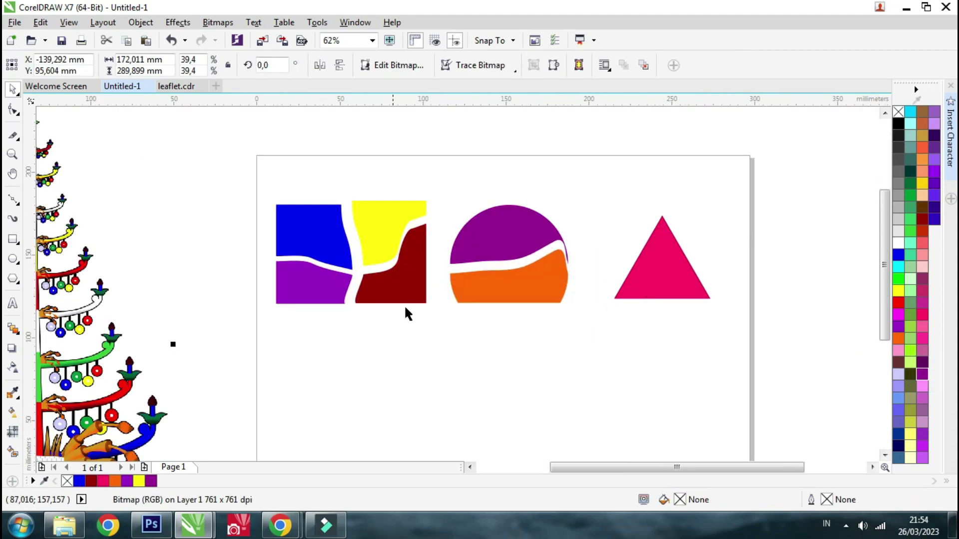
pyautogui.scroll(-2, 572, 270)
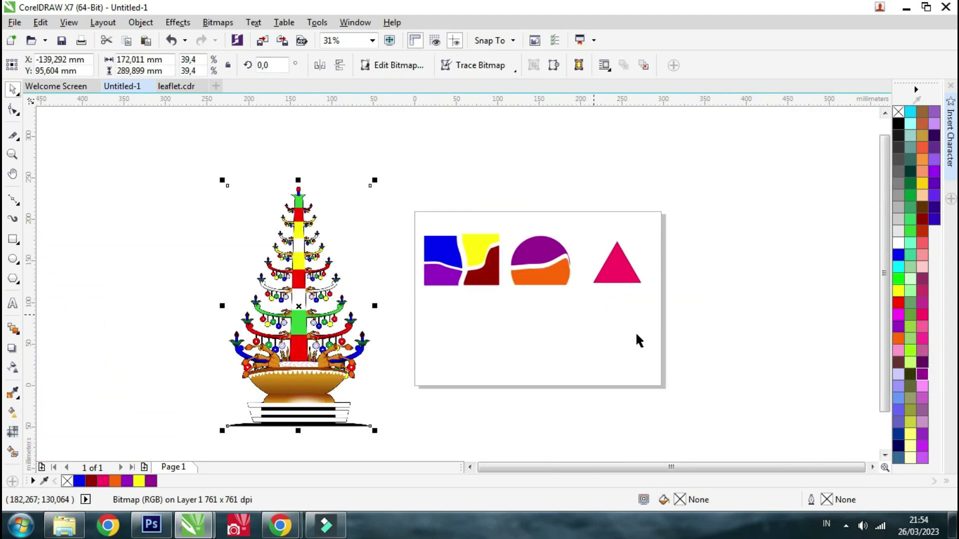
pyautogui.click(18, 139)
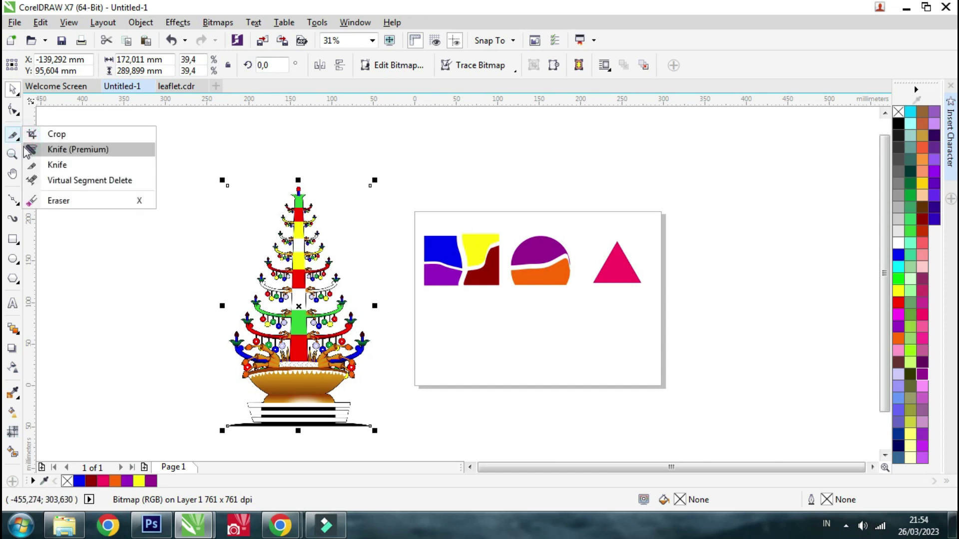
pyautogui.click(68, 205)
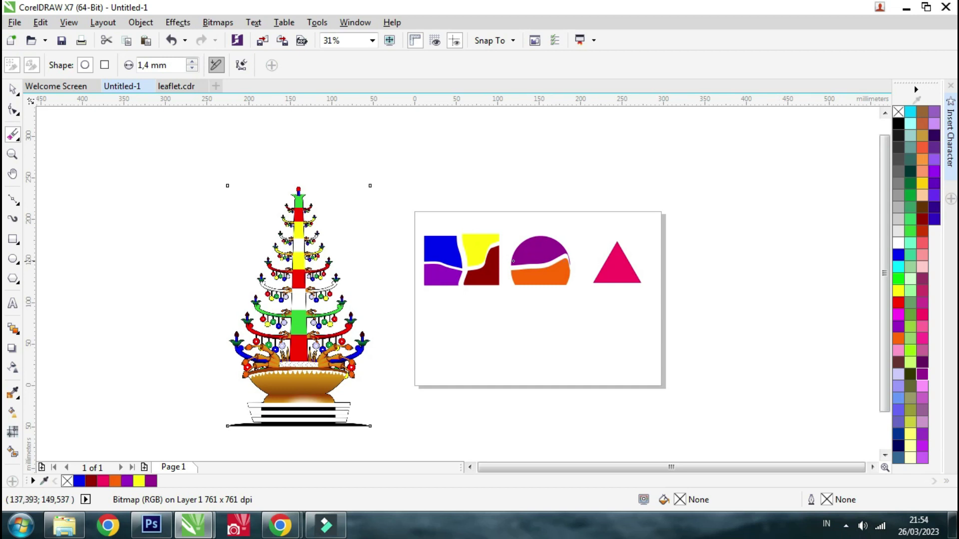
# Increase the eraser nib size to 3.8 mm.
pyautogui.scroll(2, 549, 259)
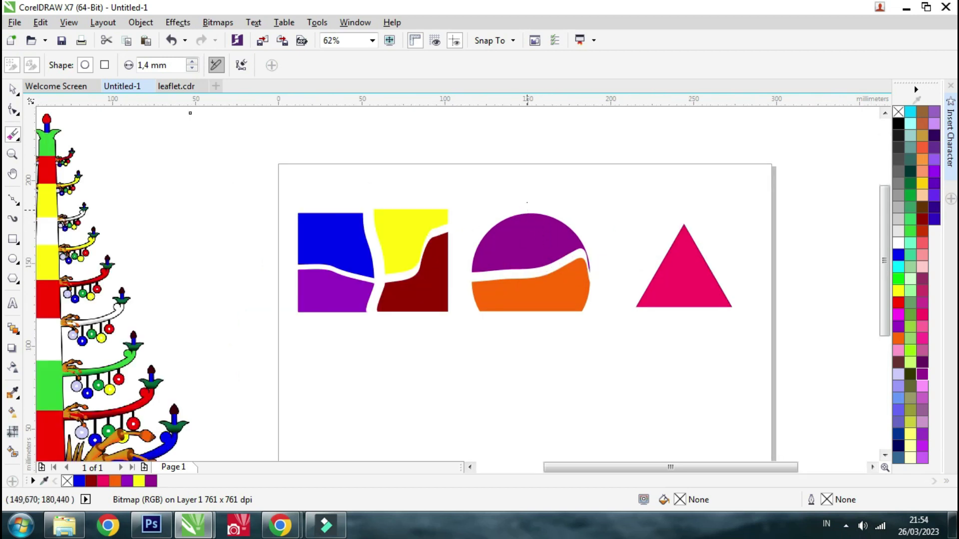
pyautogui.click(192, 63)
pyautogui.click(192, 63)
pyautogui.click(192, 62)
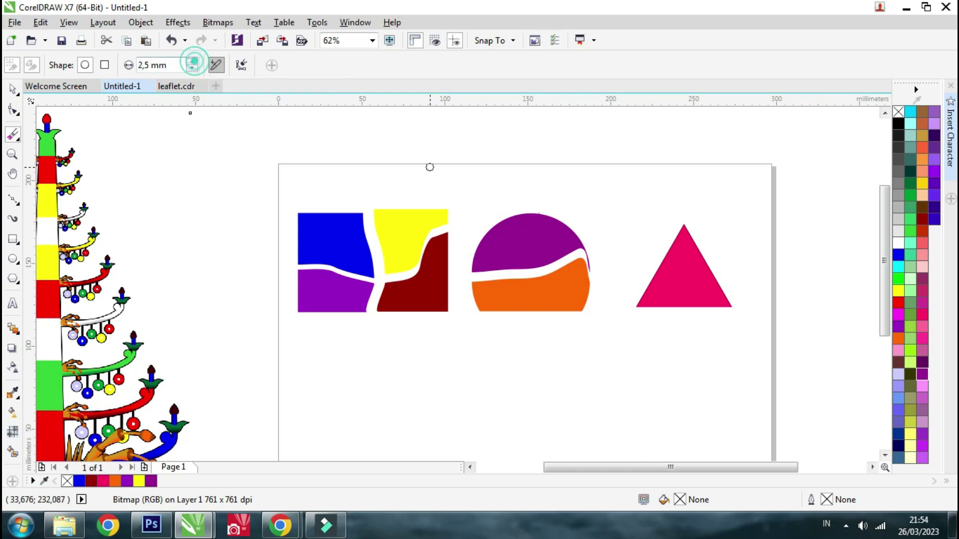
pyautogui.click(194, 62)
pyautogui.click(195, 62)
pyautogui.click(195, 63)
pyautogui.click(197, 62)
pyautogui.click(196, 62)
pyautogui.click(196, 62)
pyautogui.click(194, 63)
pyautogui.click(195, 62)
pyautogui.scroll(1, 560, 250)
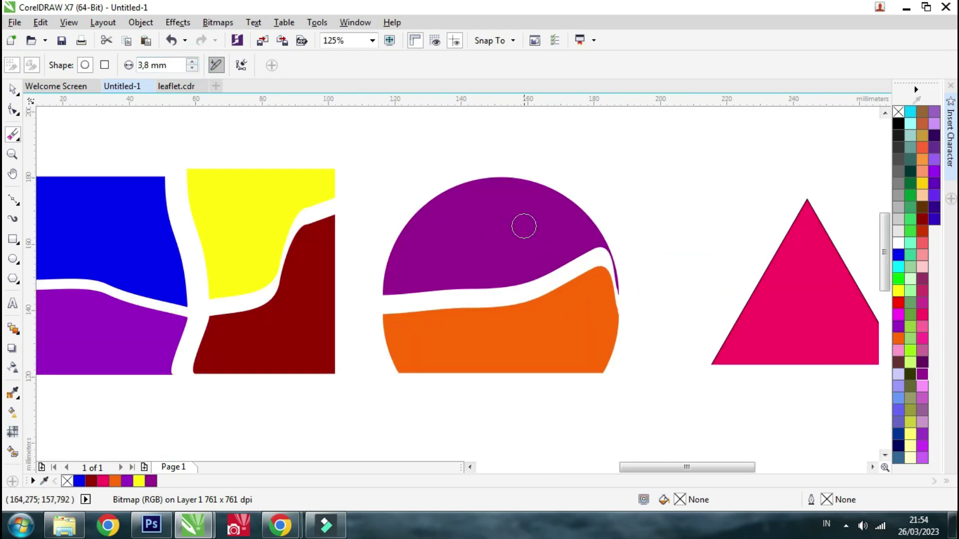
# Erase a strip from the upper edge to the lower edge of the dark purple piece with the 3.8 mm round nib.
pyautogui.click(499, 184)
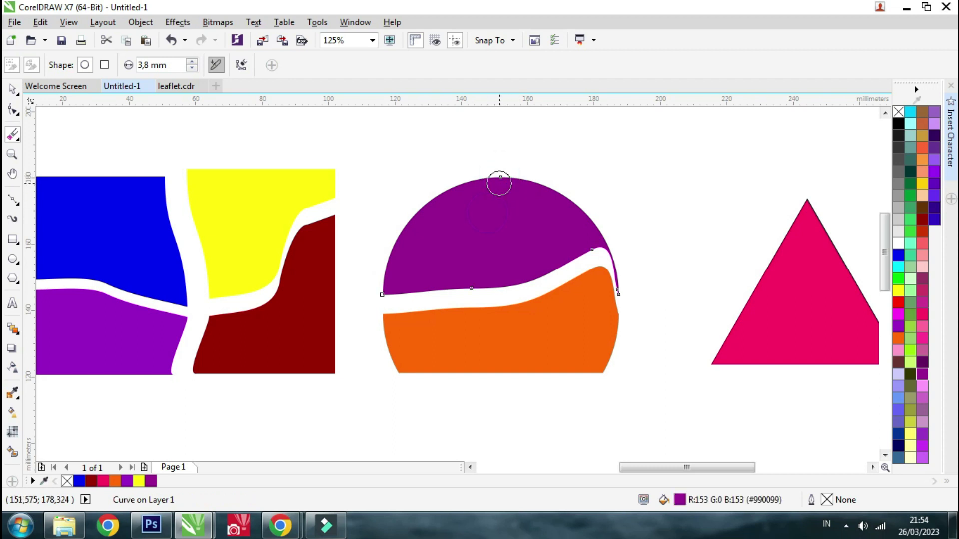
pyautogui.moveTo(498, 179)
pyautogui.mouseDown()
pyautogui.moveTo(498, 251)
pyautogui.moveTo(470, 303)
pyautogui.mouseUp()
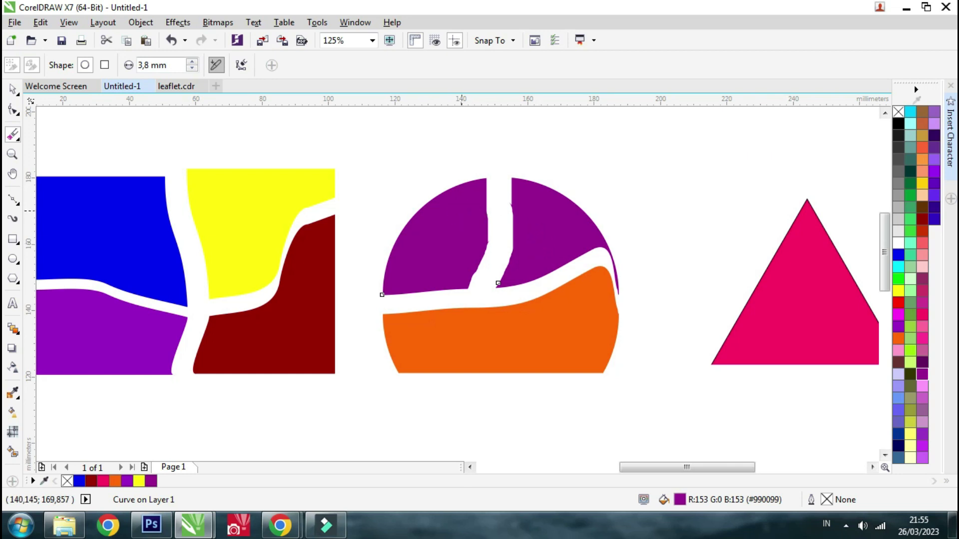
# Switch the eraser to a square nib, erase a diagonal strip across the pink triangle, and deselect it.
pyautogui.scroll(-1, 536, 246)
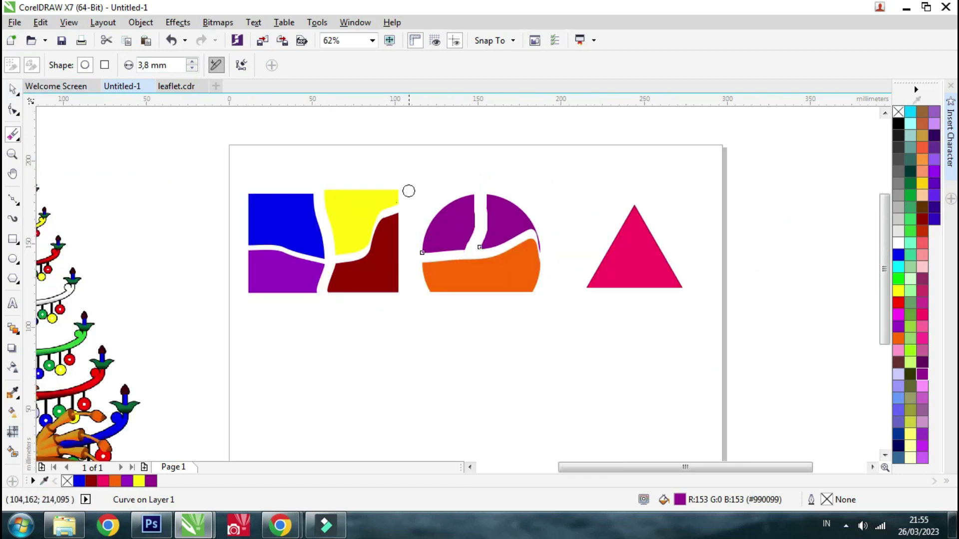
pyautogui.click(104, 66)
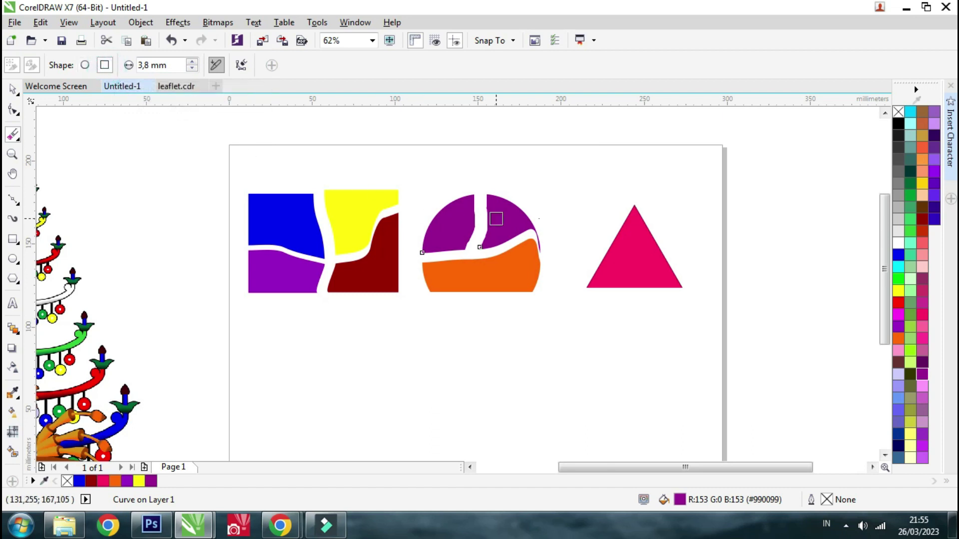
pyautogui.scroll(2, 667, 259)
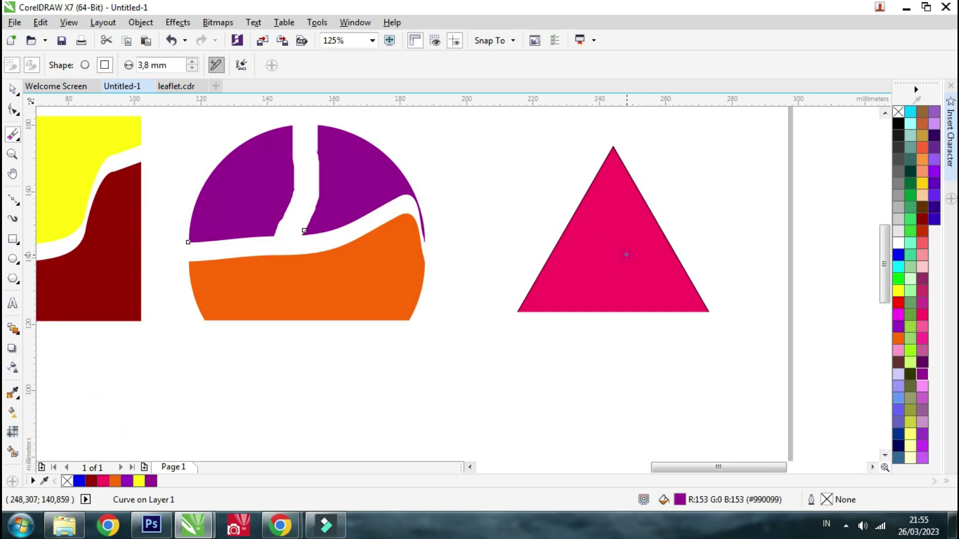
pyautogui.moveTo(677, 202); pyautogui.dragTo(595, 319)
pyautogui.scroll(-2, 591, 313)
pyautogui.scroll(2, 591, 313)
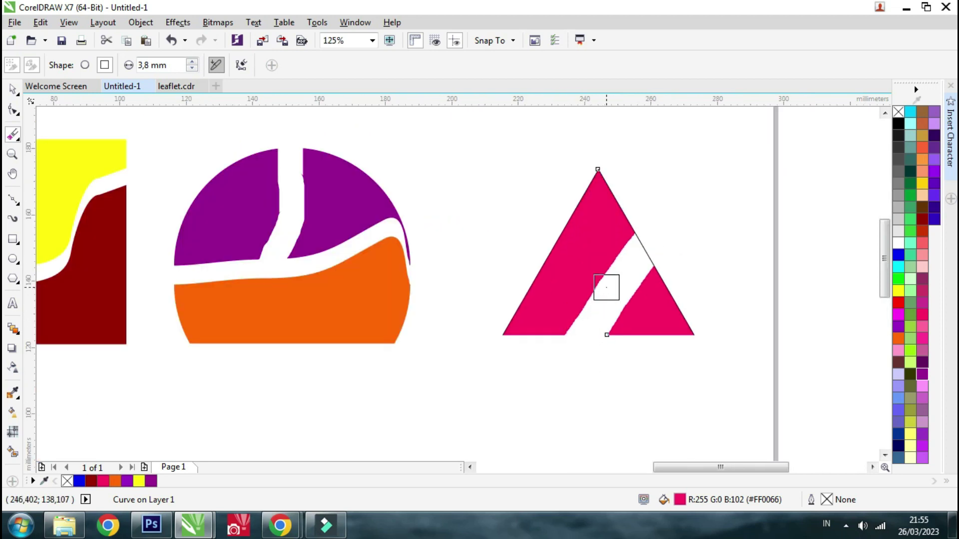
pyautogui.click(13, 89)
pyautogui.click(438, 155)
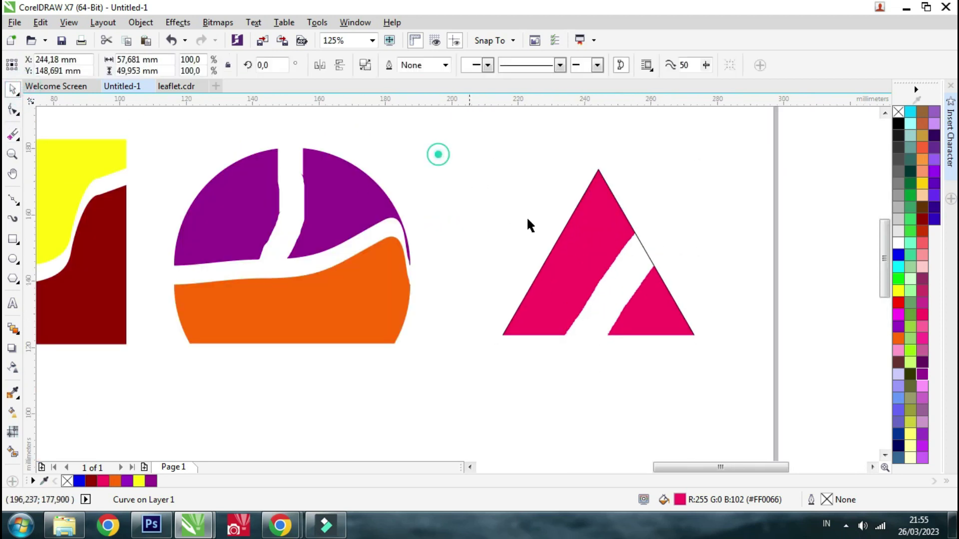
pyautogui.scroll(-4, 590, 215)
pyautogui.click(689, 300)
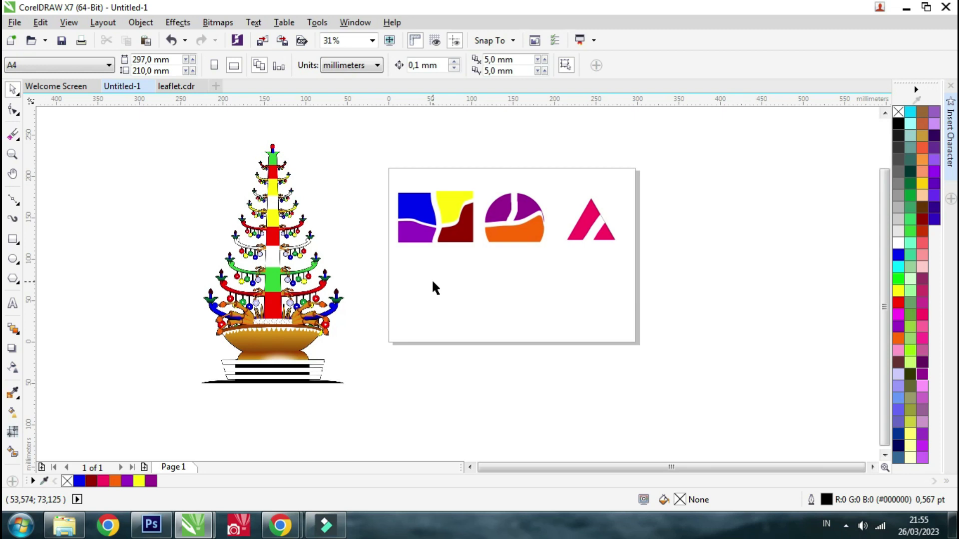
# Move the decorated tree bitmap about 30 mm right and 15 mm up, and show the available cropping and cutting tools.
pyautogui.moveTo(288, 324); pyautogui.dragTo(315, 310)
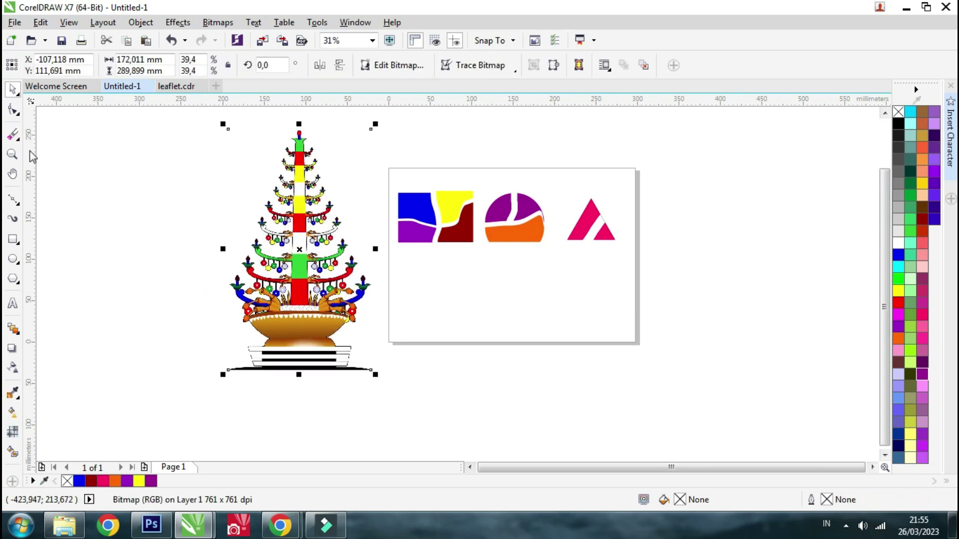
pyautogui.click(15, 137)
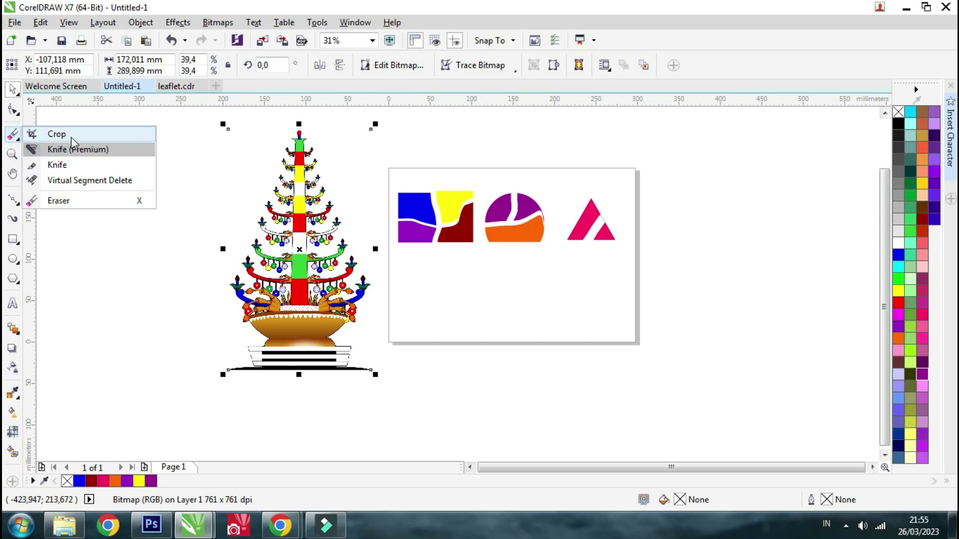